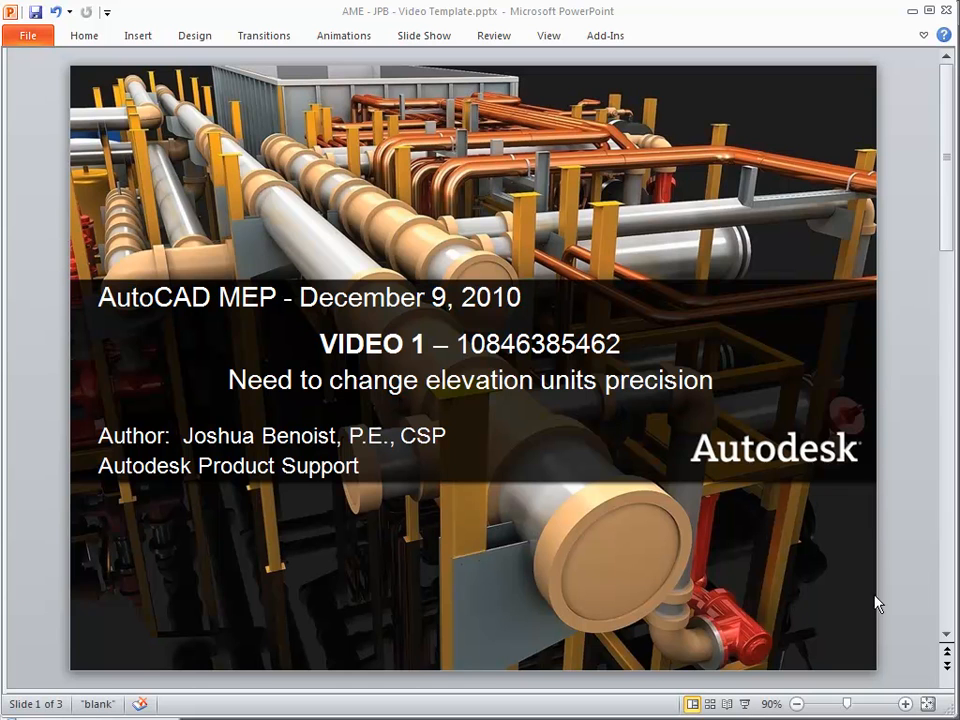
click(946, 635)
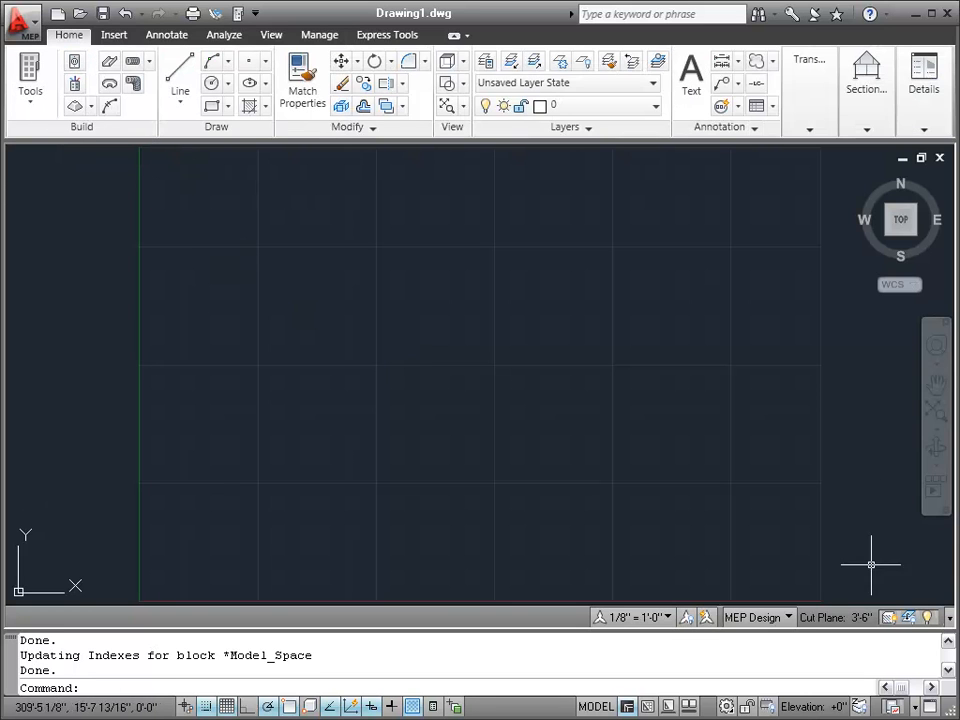
- Switch the drawing environment to the HVAC workspace
click(724, 706)
click(777, 709)
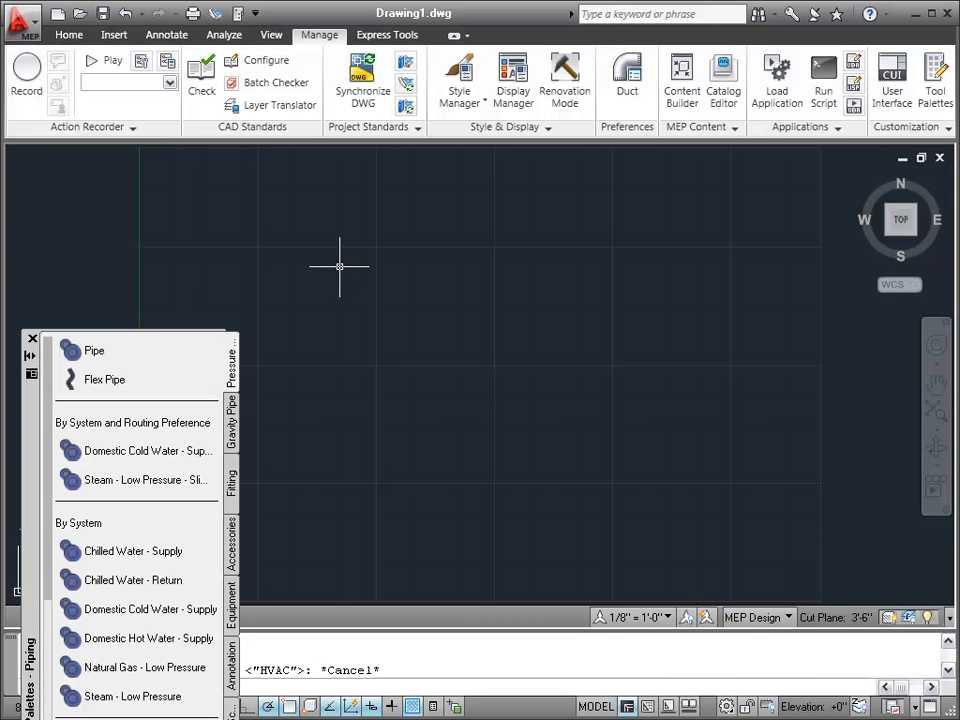
- Start adding a rectangular slip-joint duct with a height of 24" and an elevation of 2'-6.25"
click(62, 34)
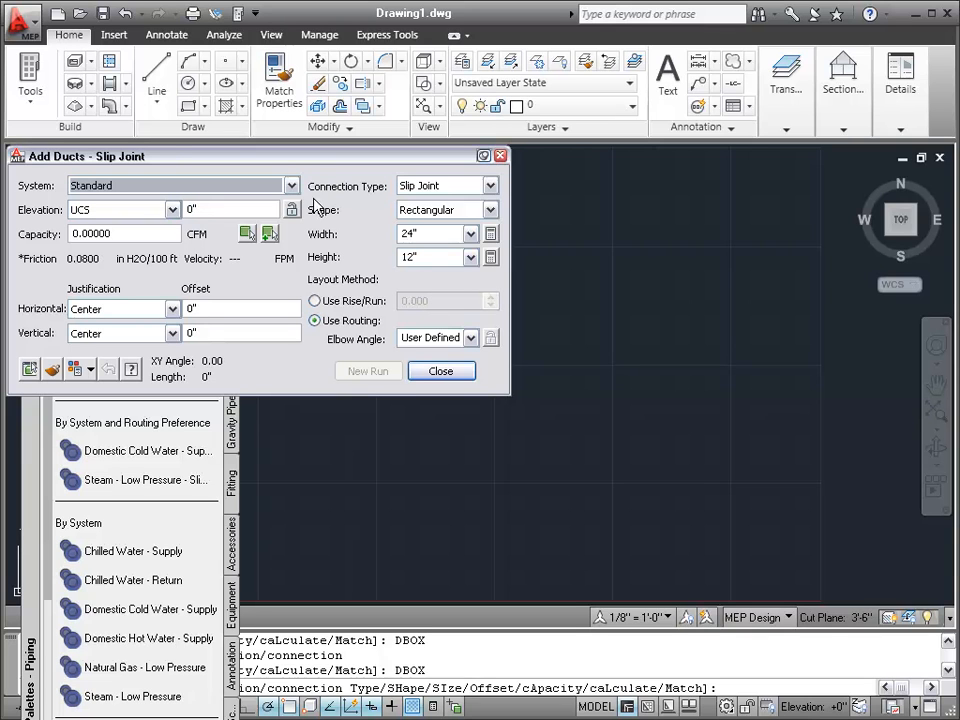
click(429, 256)
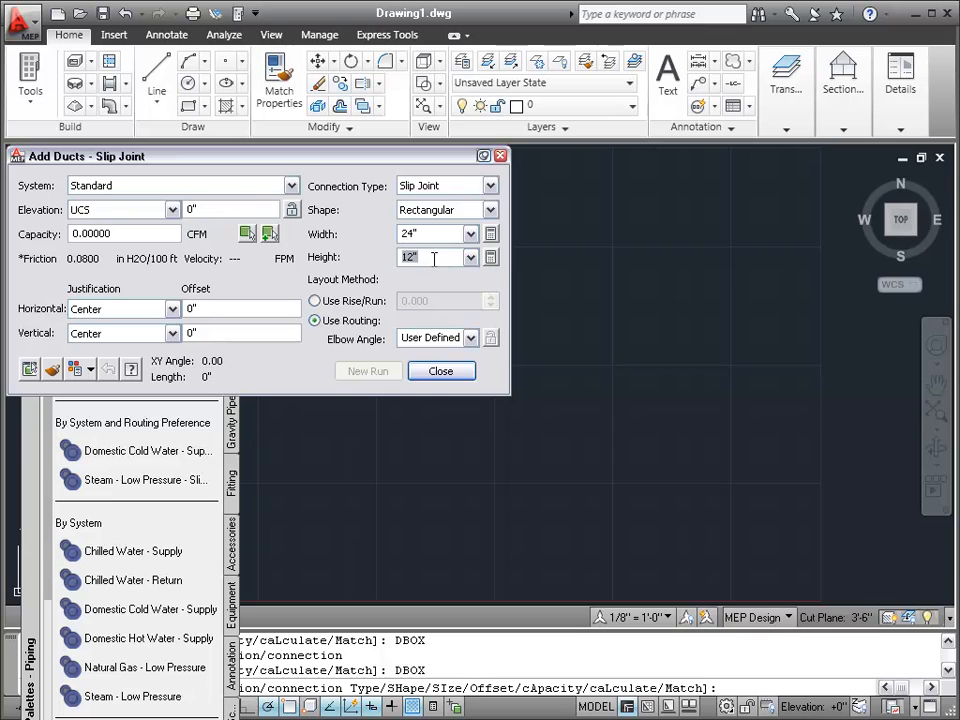
text(24)
key(Return)
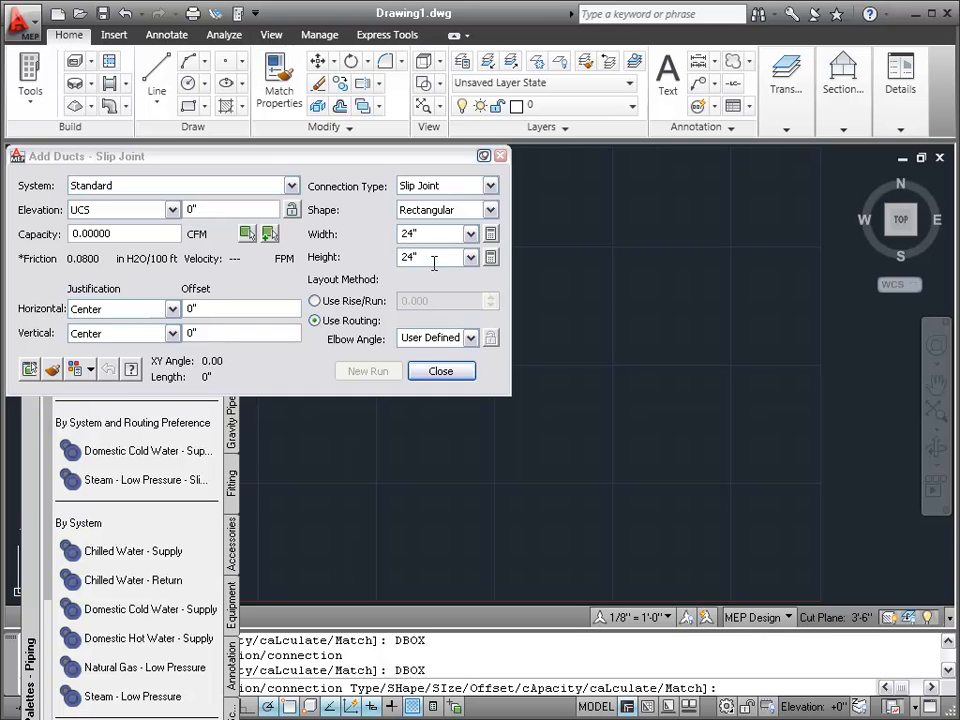
click(171, 236)
drag(203, 209, 186, 209)
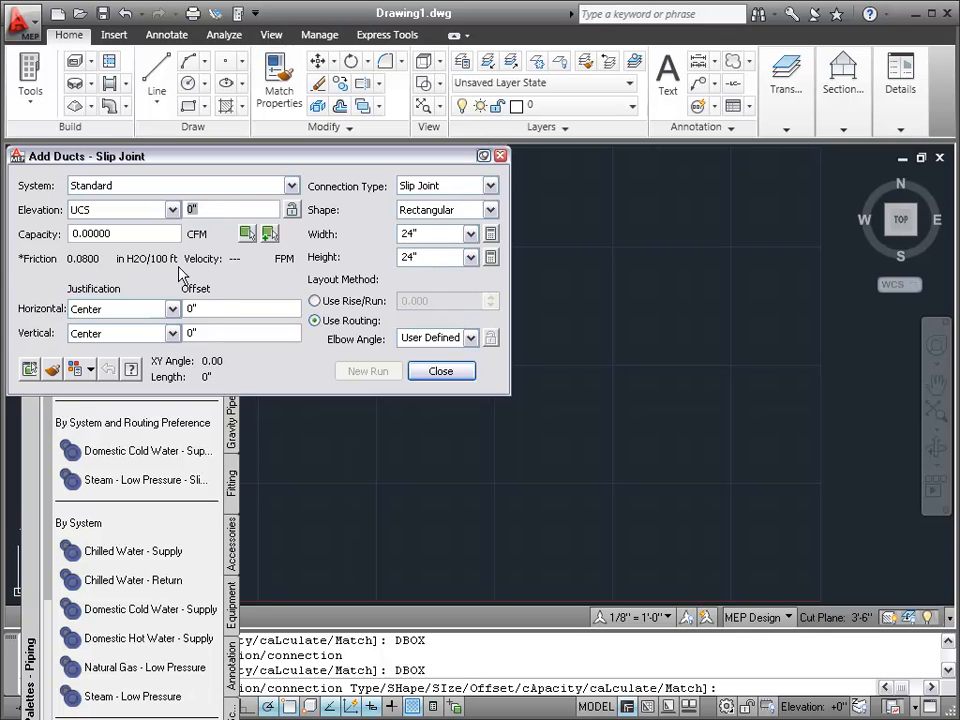
text(2'-6.25")
key(Return)
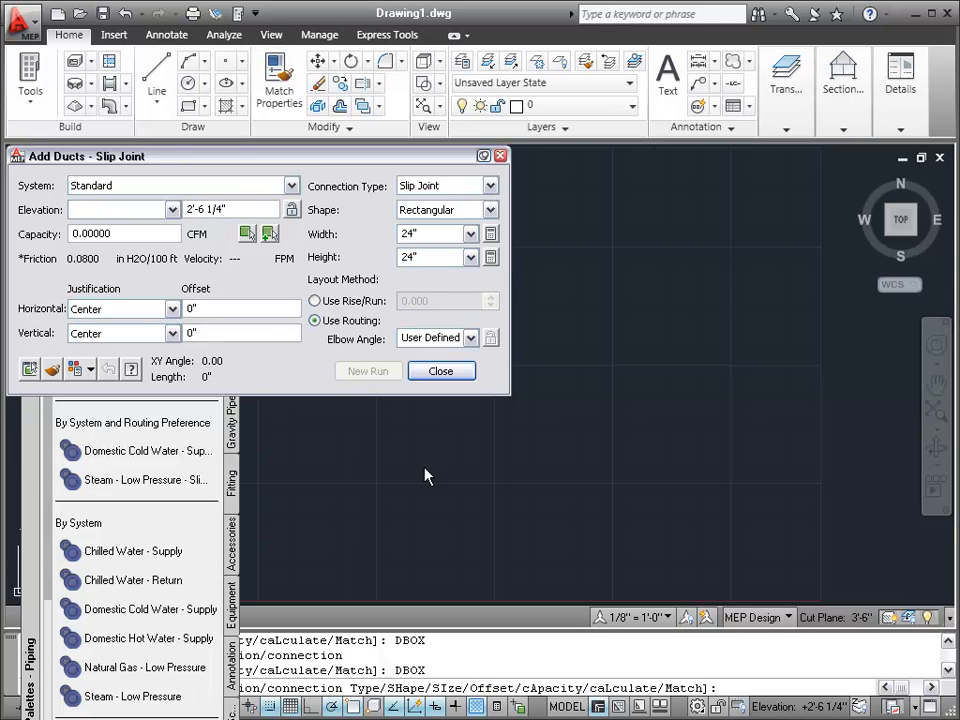
- Draw a single horizontal duct segment 5' long in the lower part of the grid and end the run
click(329, 437)
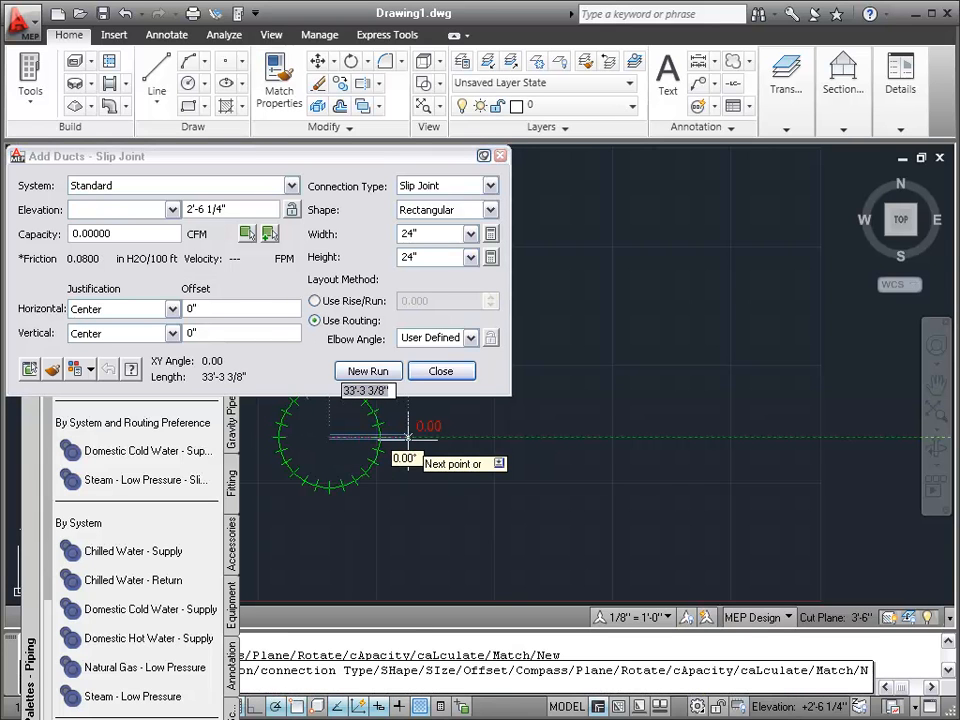
text(5')
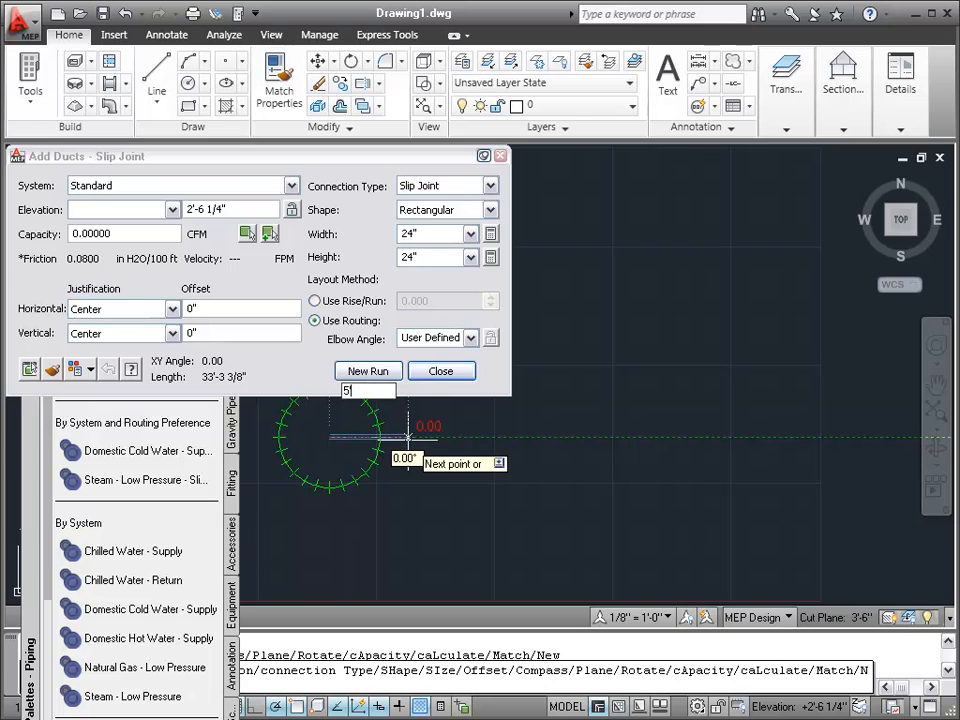
key(Return)
key(Return)
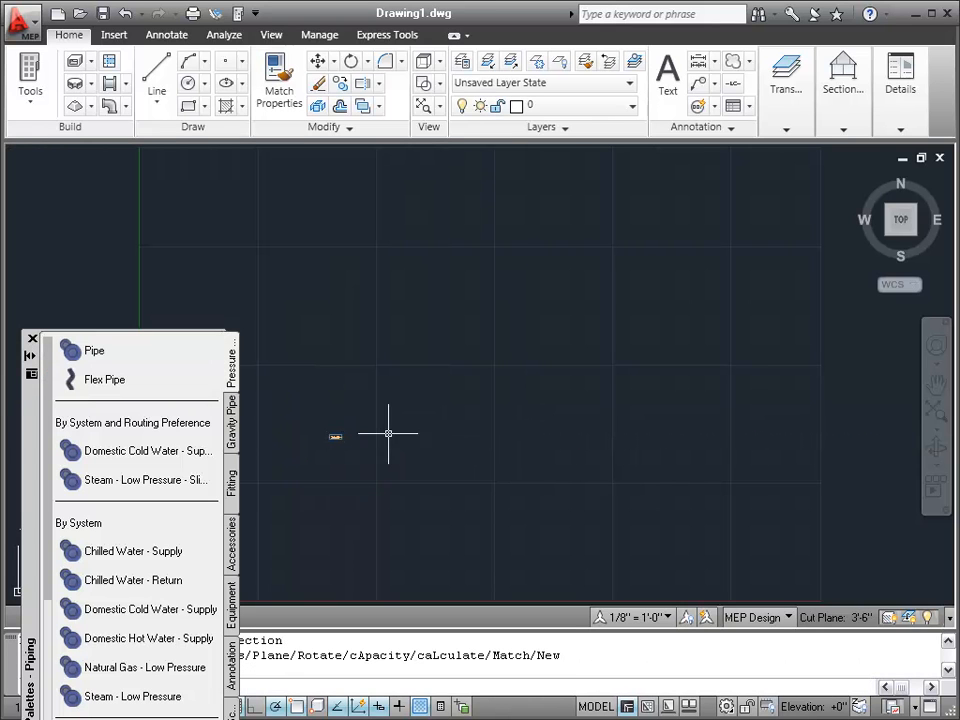
- Move the tool palettes clear of the command line and switch them to the HVAC palette set
text(z)
key(Return)
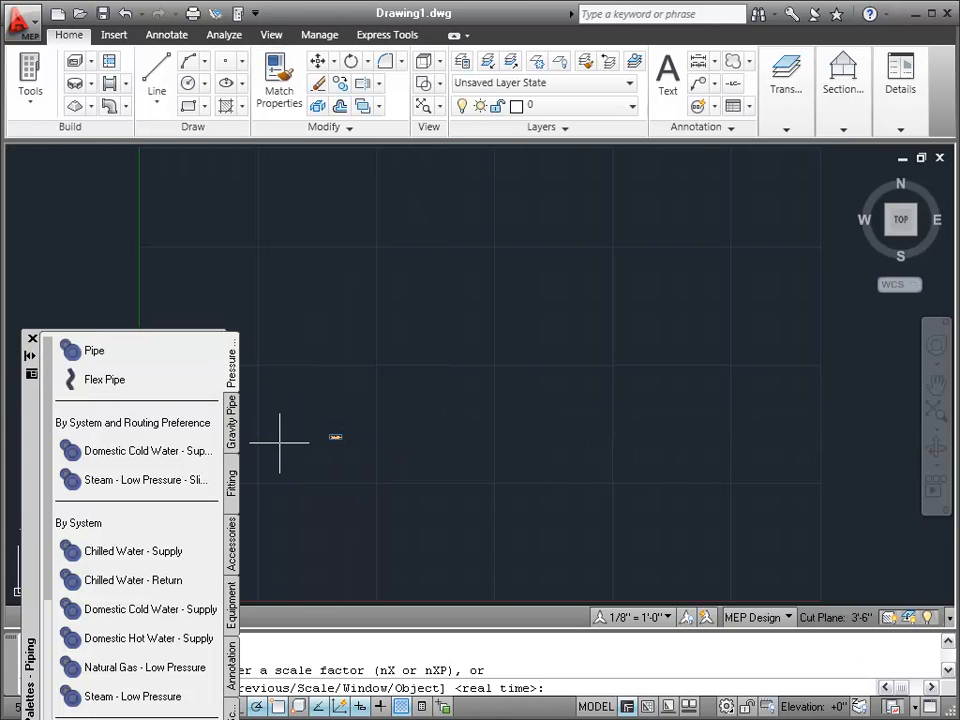
text(w)
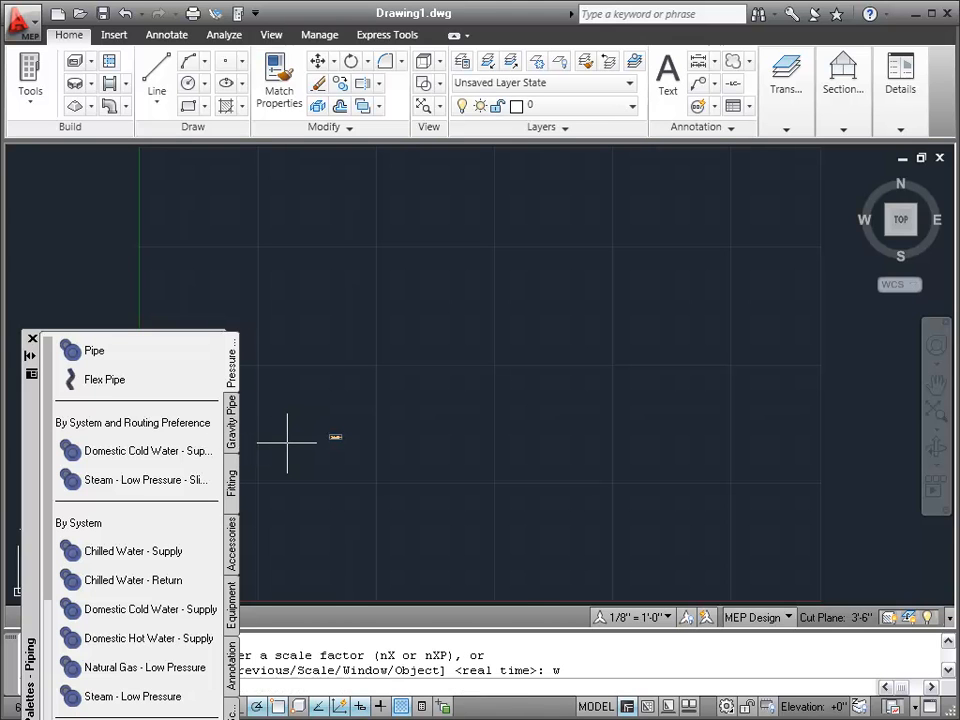
key(Return)
click(311, 414)
click(381, 453)
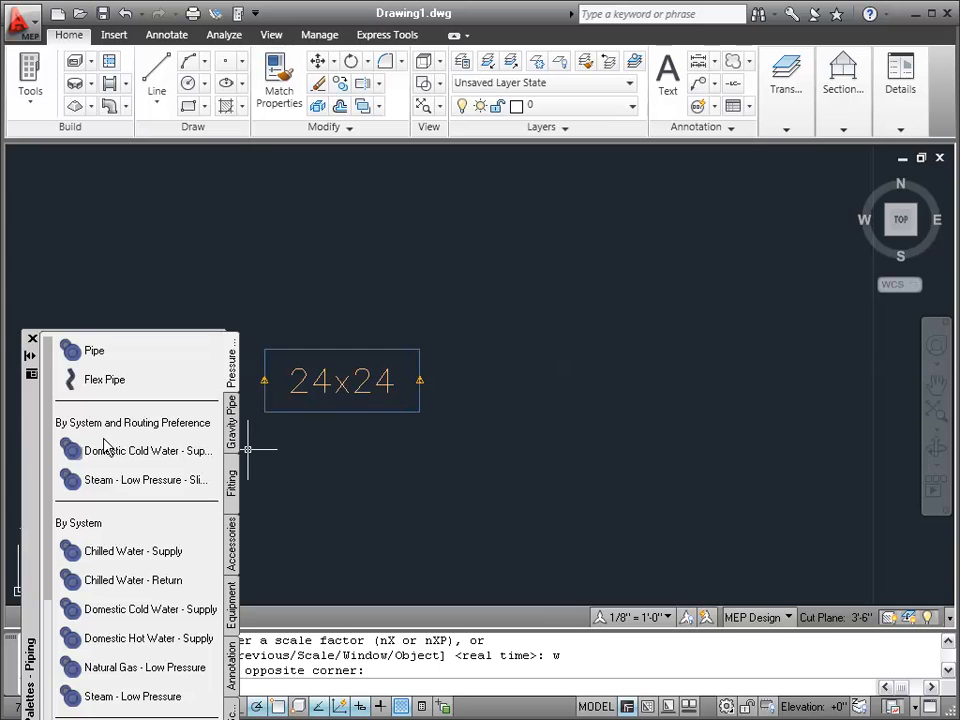
click(31, 340)
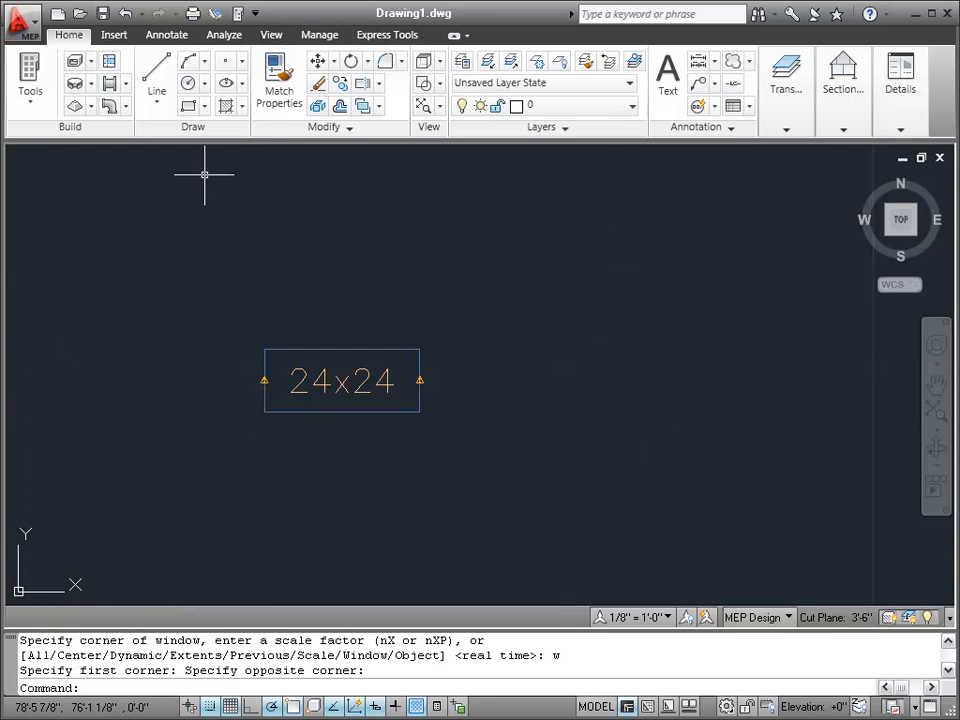
click(20, 80)
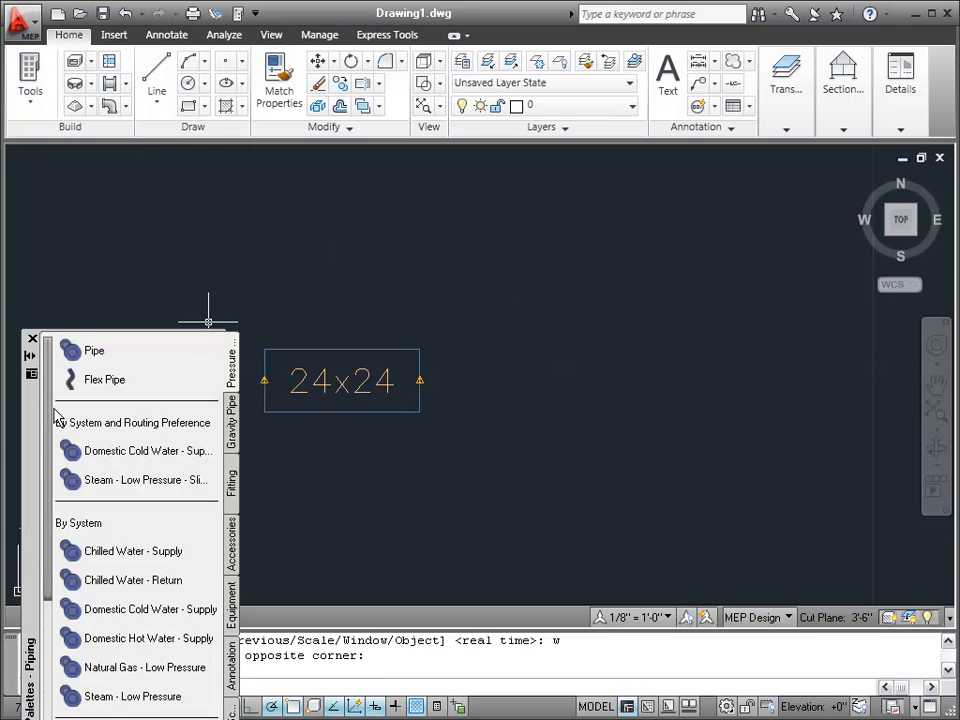
drag(35, 425, 26, 294)
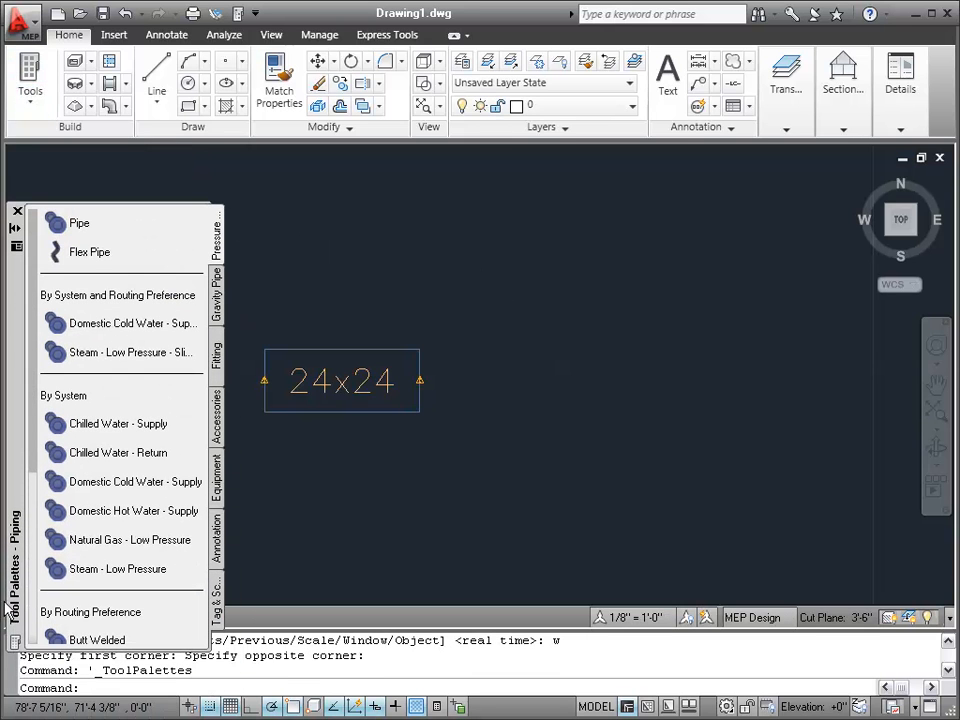
right_click(16, 645)
click(51, 539)
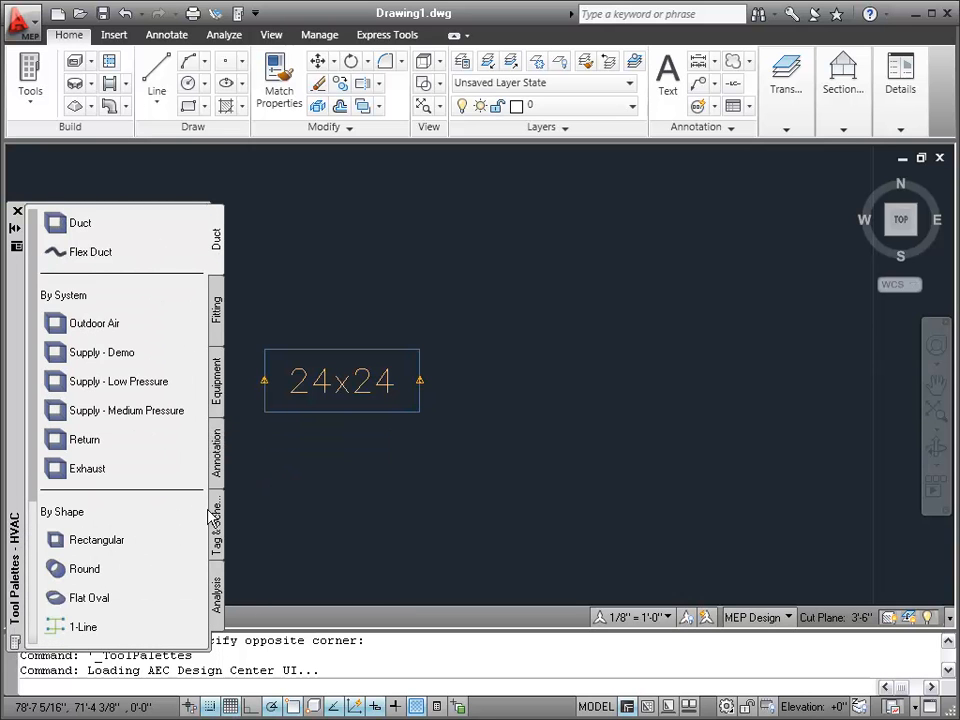
- Place a Top of Duct Label (no slope) just above the duct's right end, reviewing and accepting its property set data
click(218, 455)
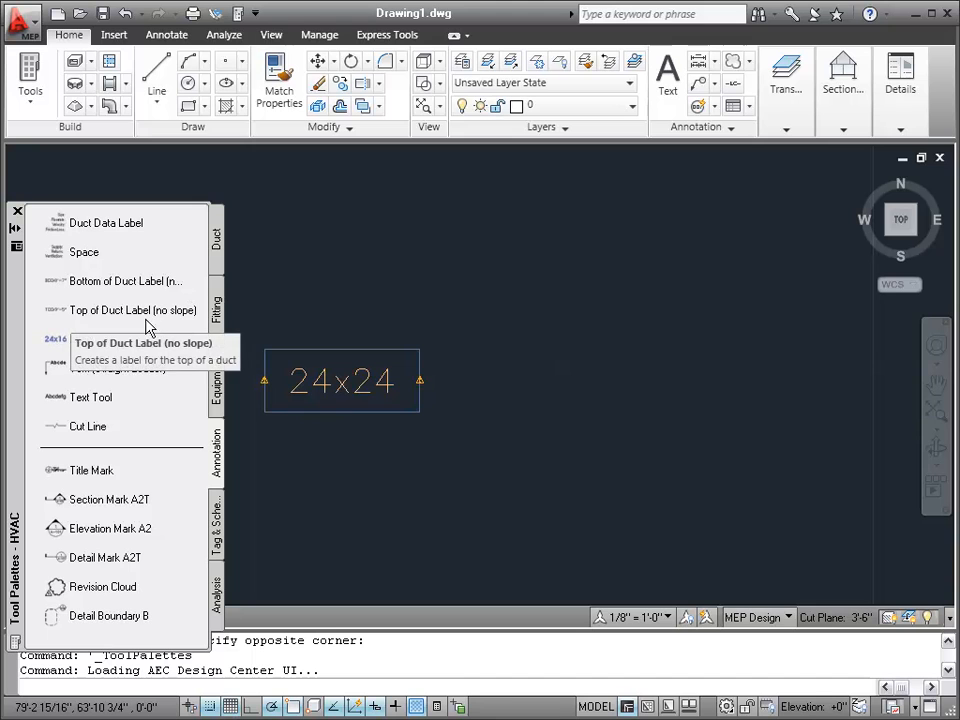
click(137, 318)
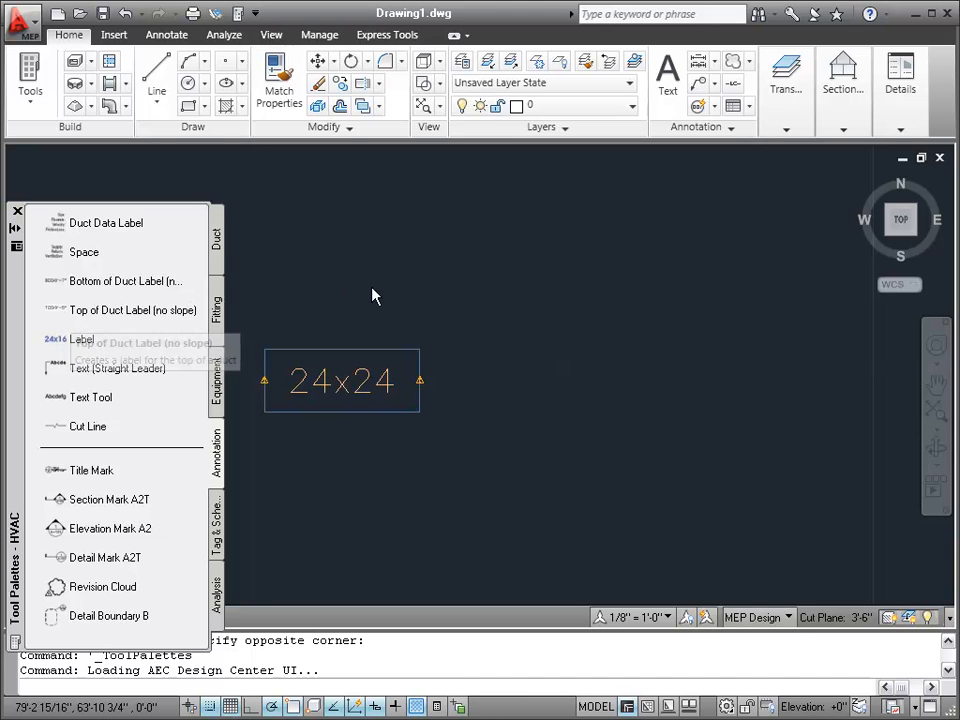
click(420, 352)
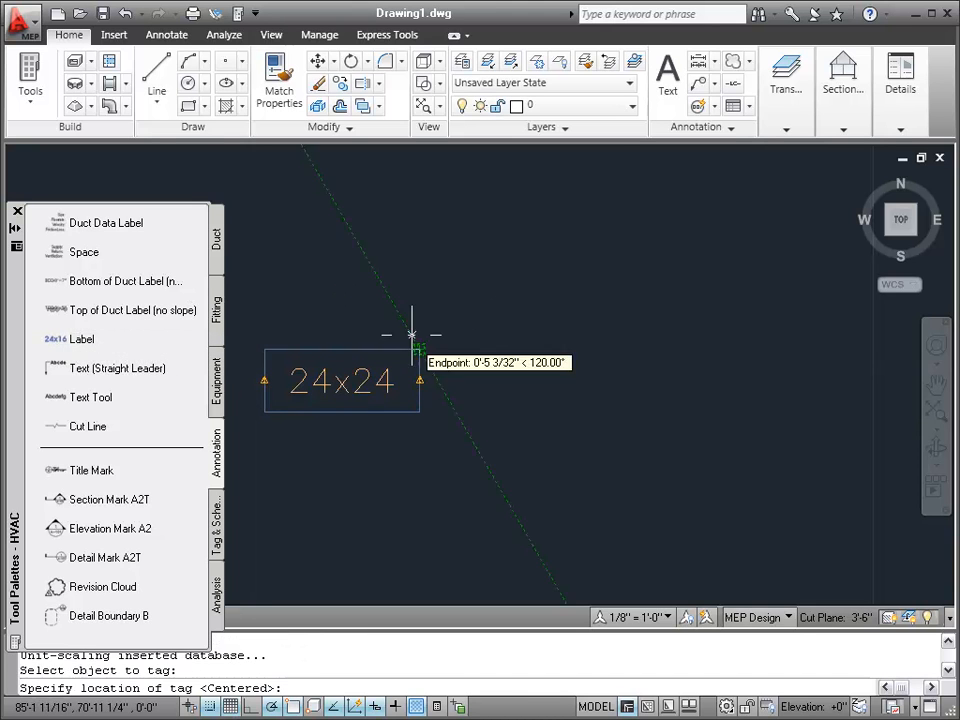
click(457, 308)
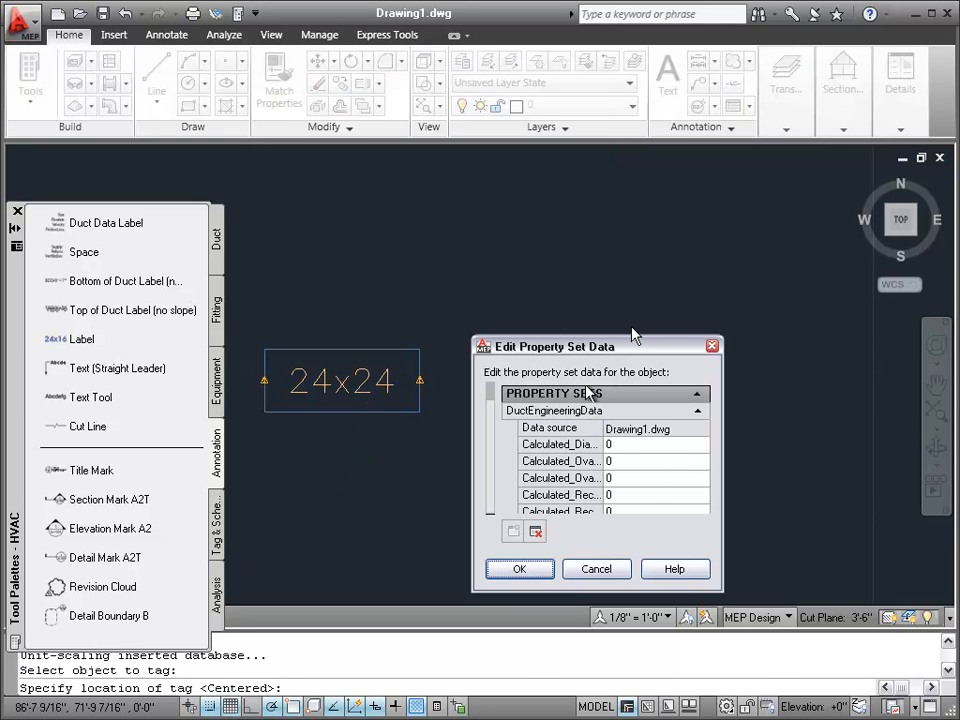
drag(631, 334, 610, 42)
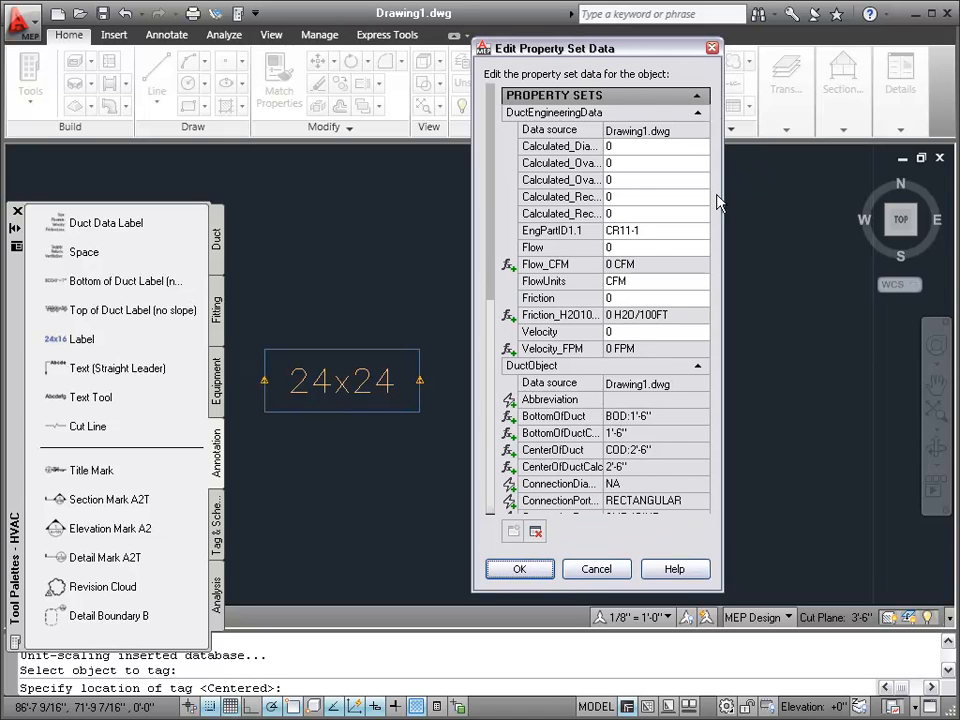
drag(493, 240, 488, 285)
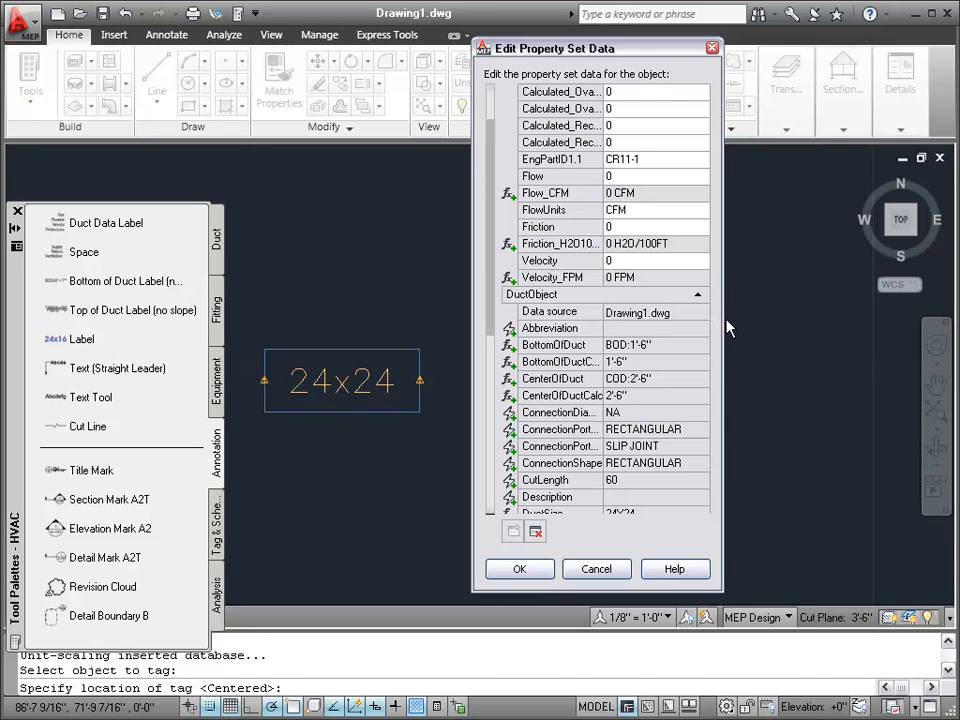
drag(722, 320, 790, 318)
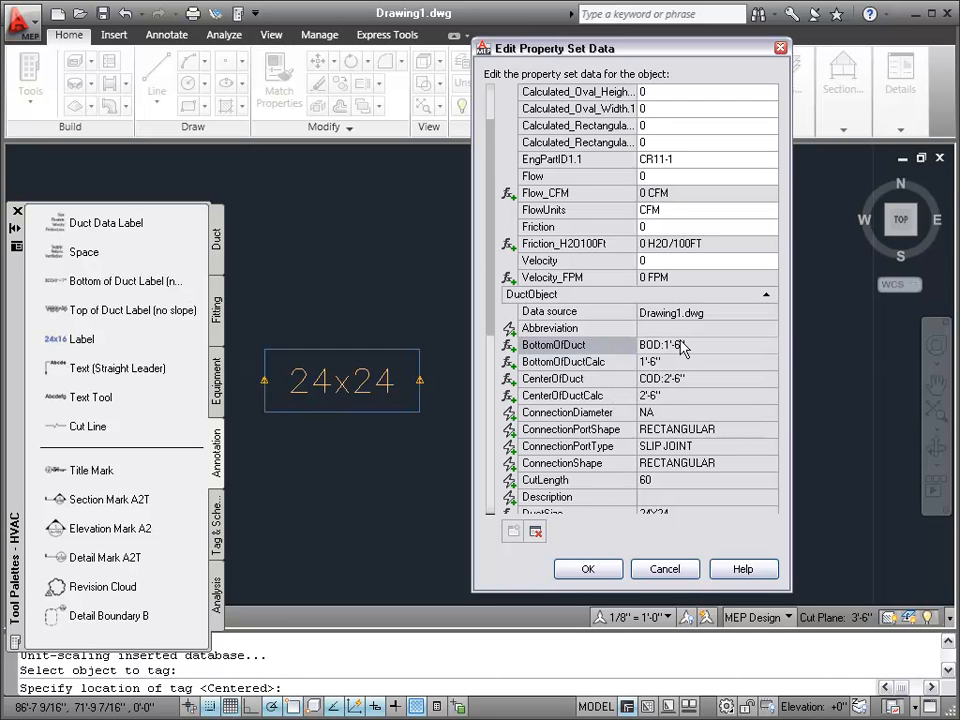
drag(490, 341, 490, 525)
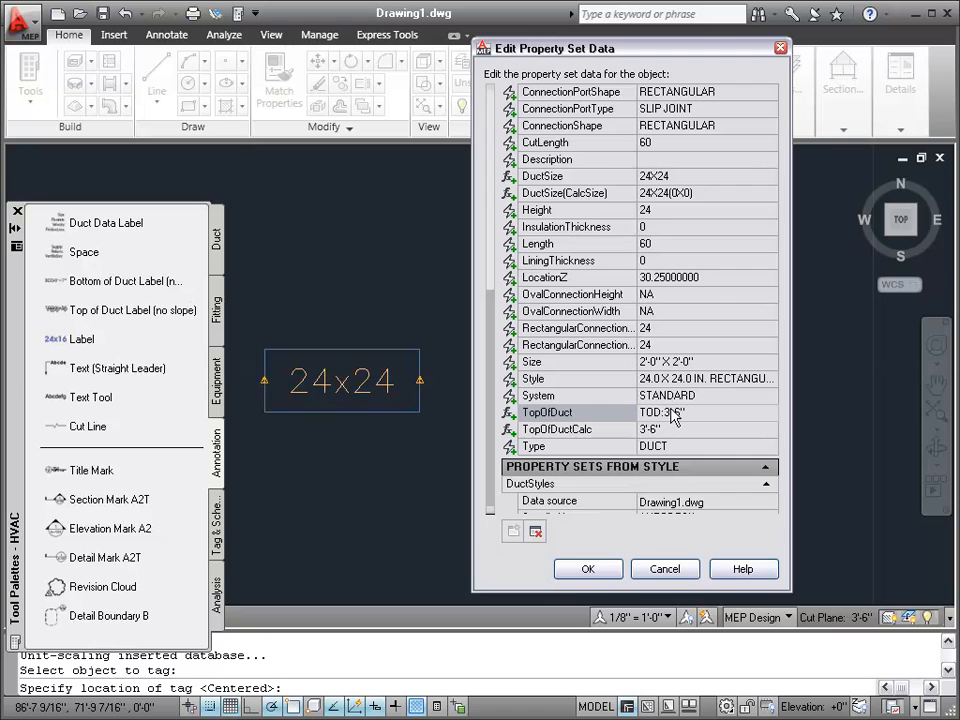
drag(570, 52, 737, 52)
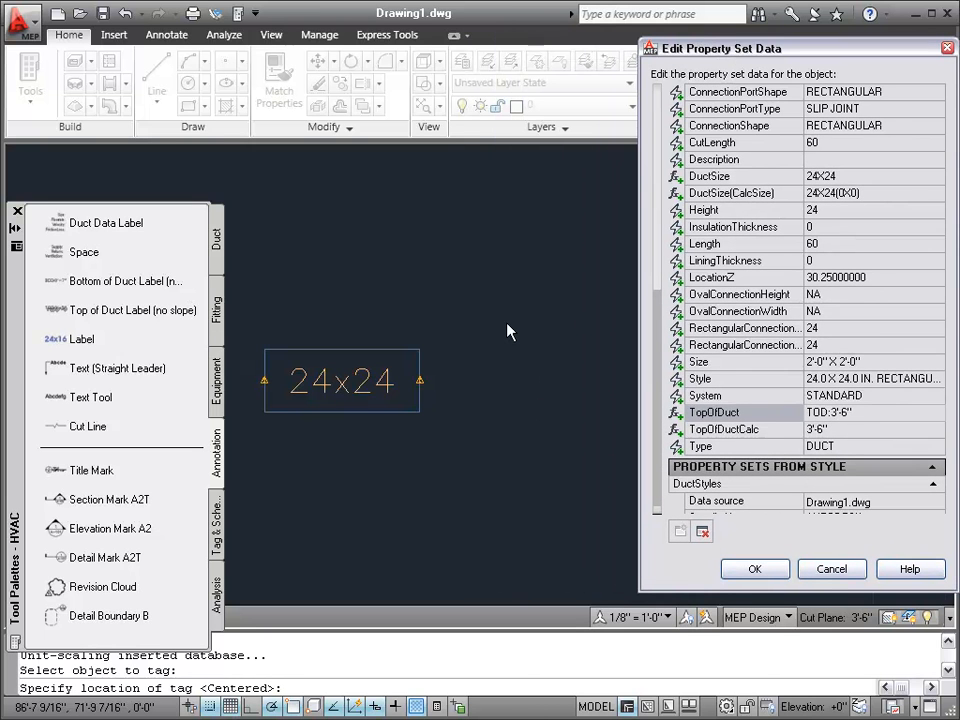
click(755, 569)
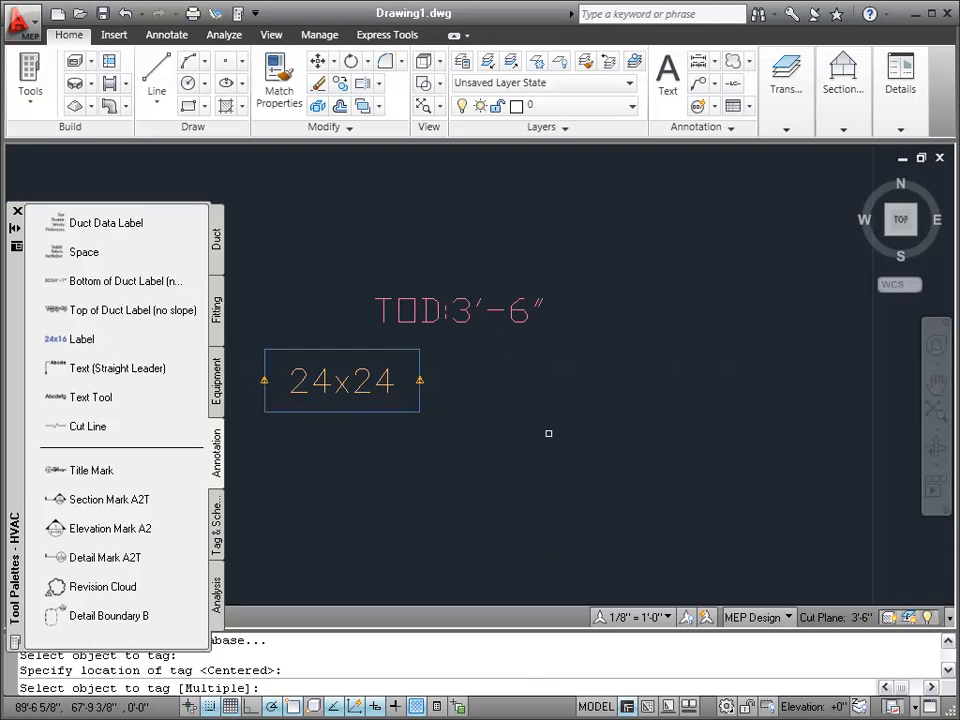
- Place a Bottom of Duct Label just below the duct's right end, reviewing and accepting its property set data
click(92, 283)
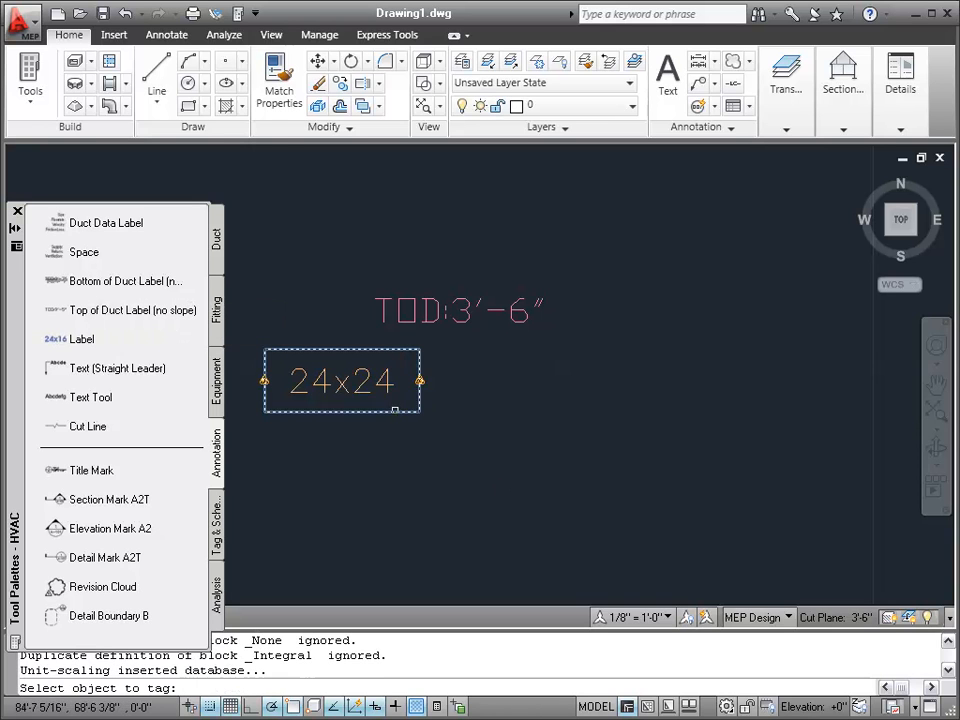
click(398, 409)
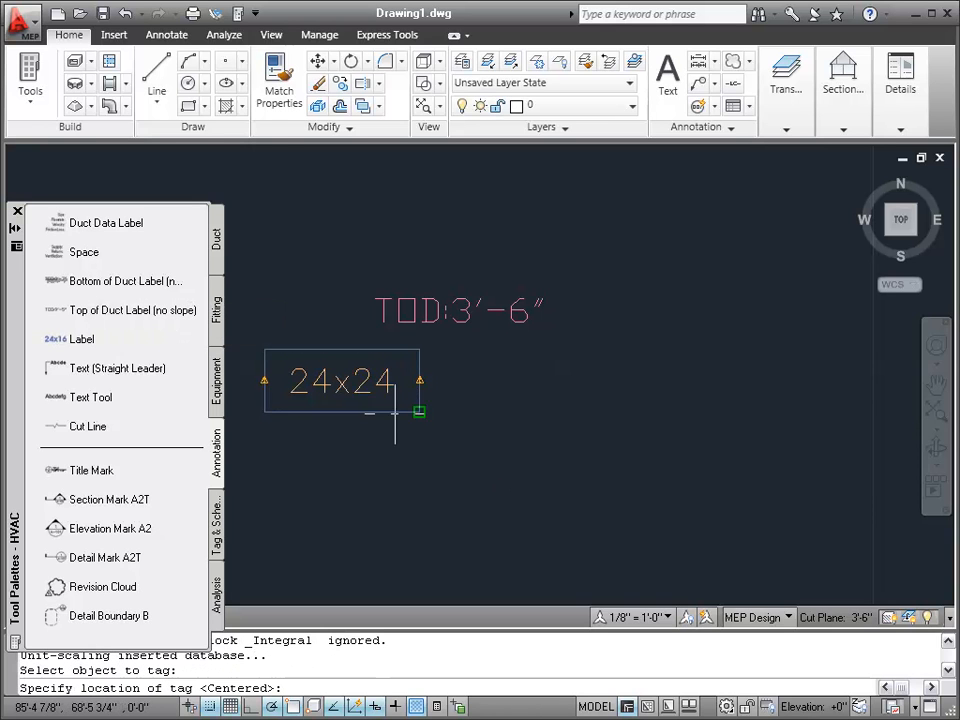
click(467, 449)
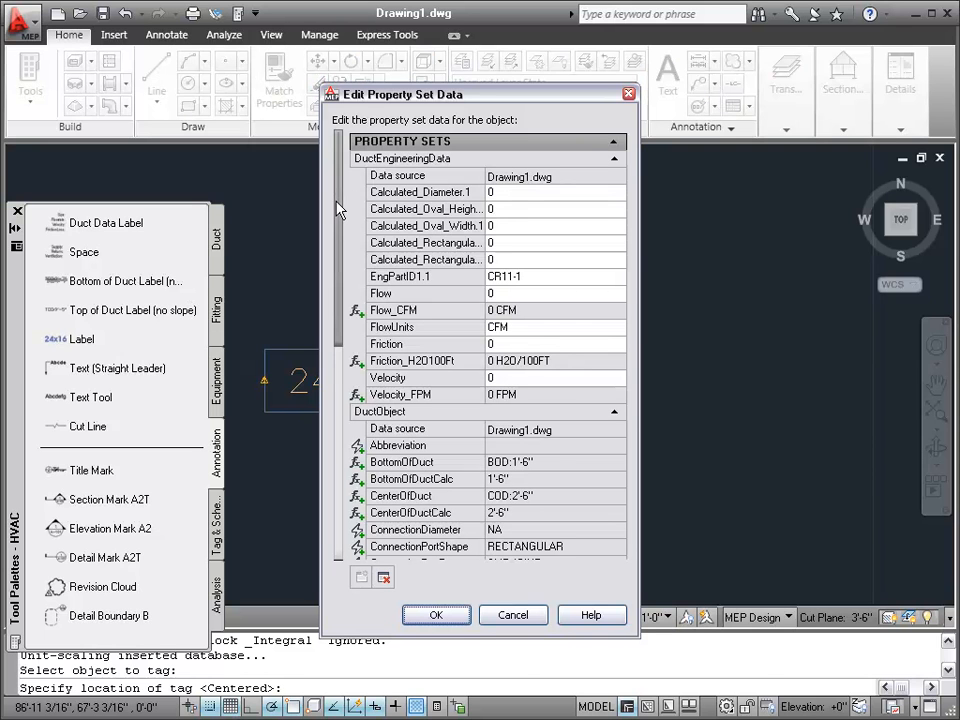
scroll(338, 208, down, 1)
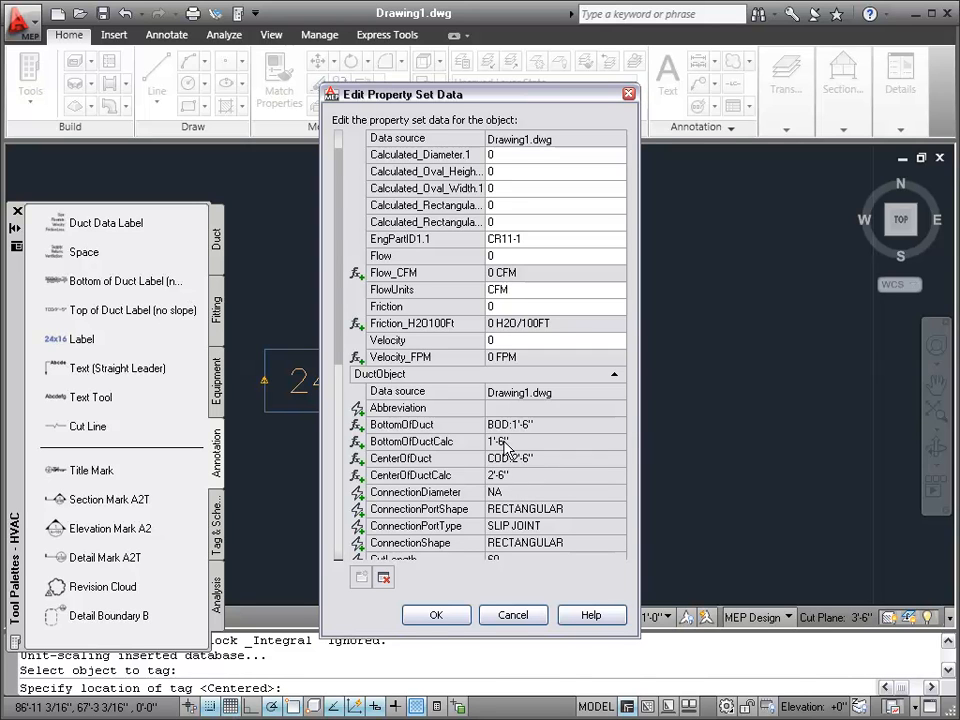
click(436, 615)
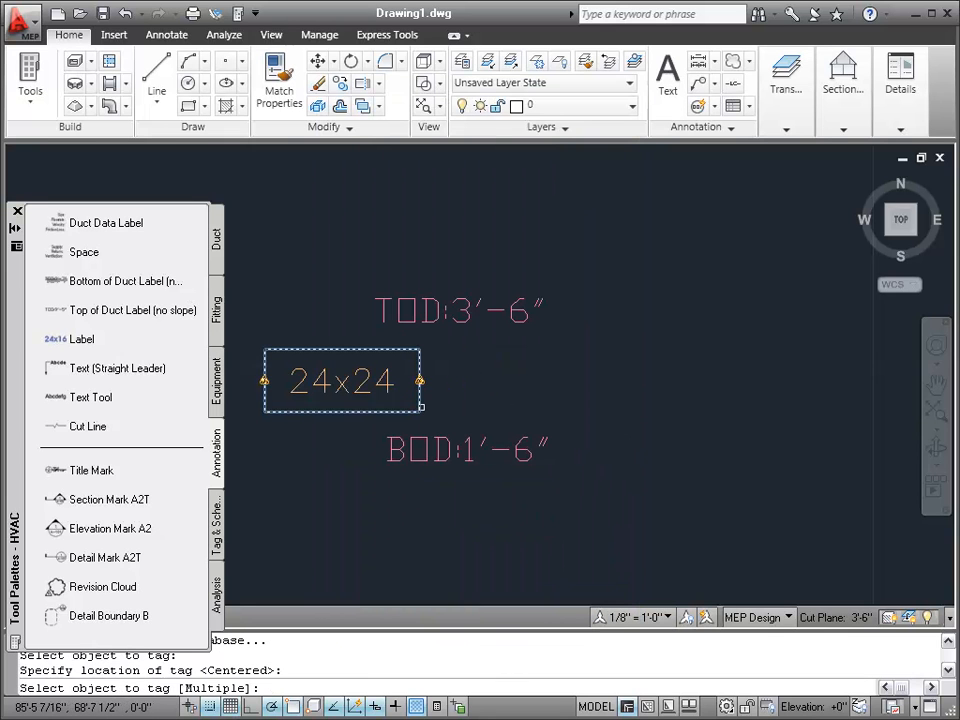
- Place a second bottom-of-duct label to the right of the duct and end the tagging command
click(419, 385)
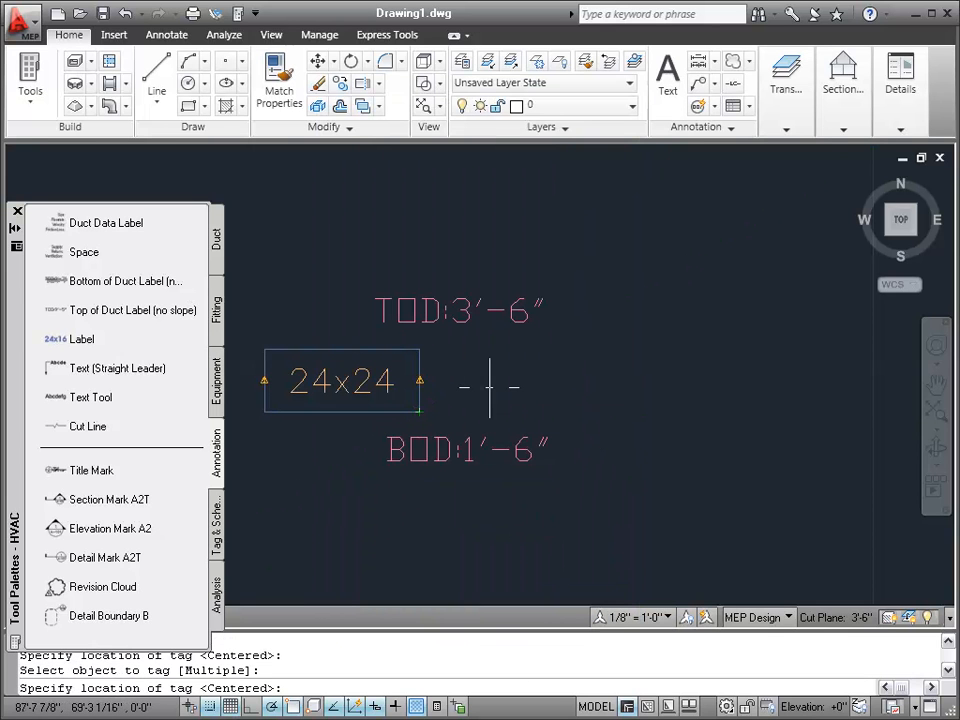
click(586, 394)
click(513, 615)
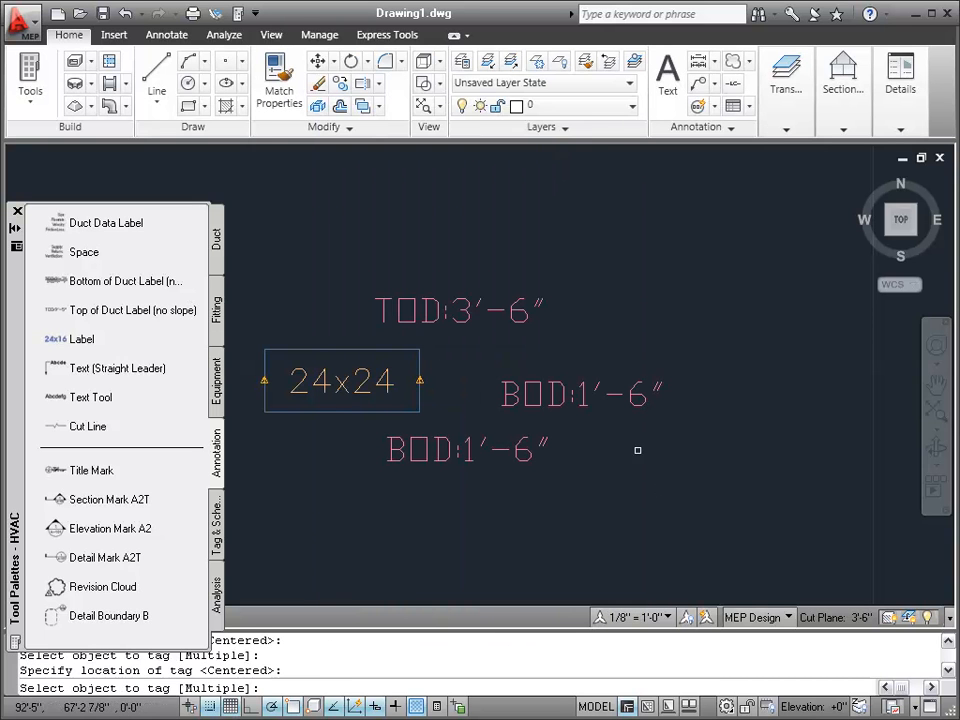
key(Escape)
- Erase the extra bottom-of-duct label beside the duct's right end
click(681, 442)
click(600, 358)
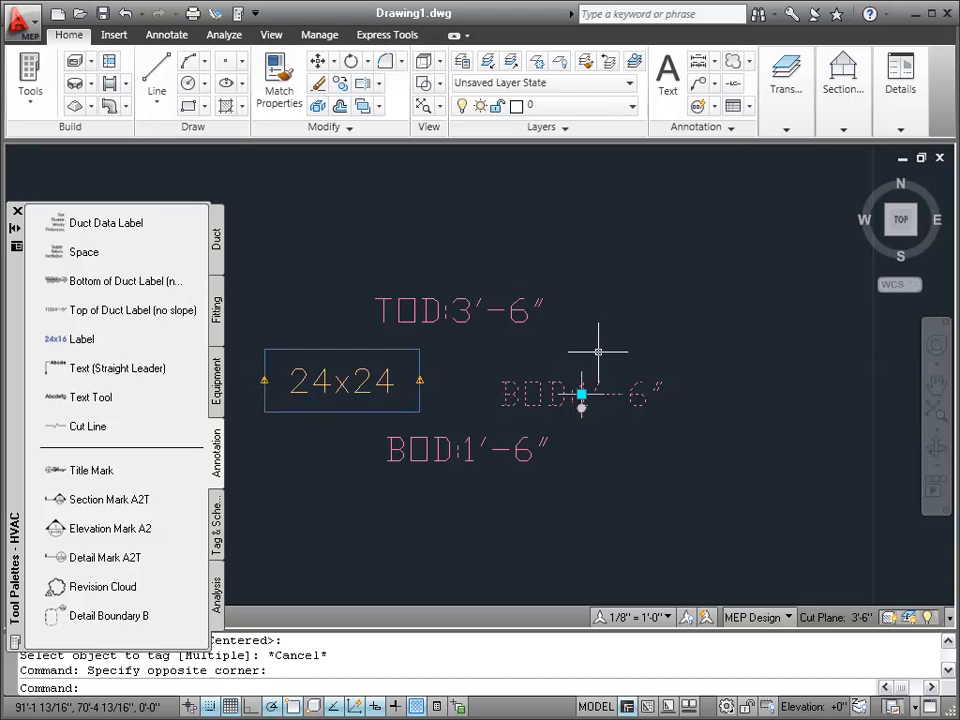
key(Delete)
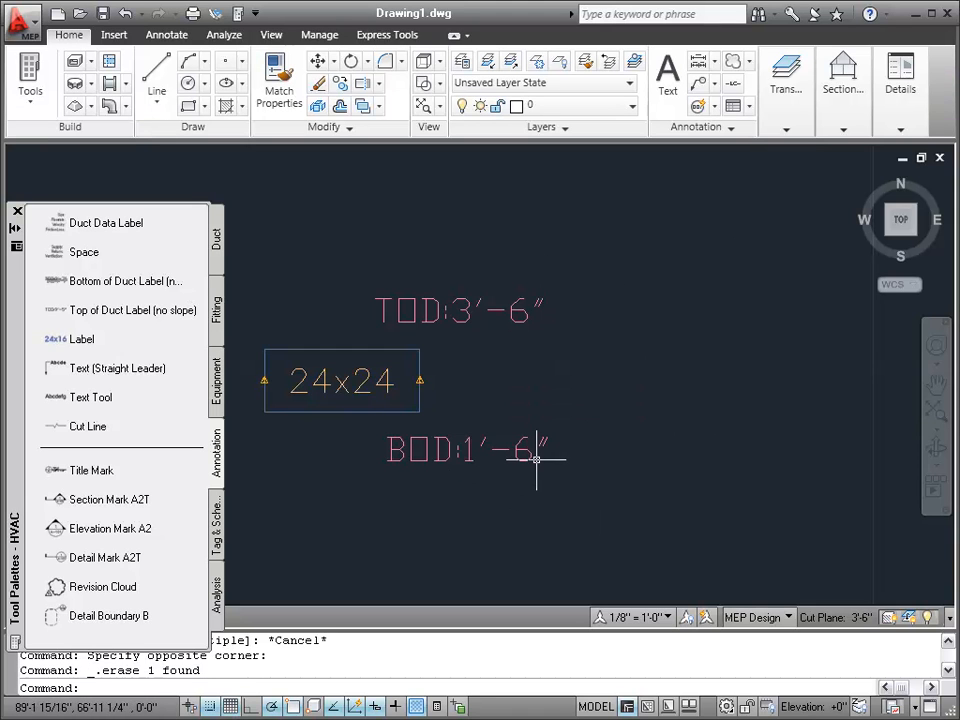
click(417, 397)
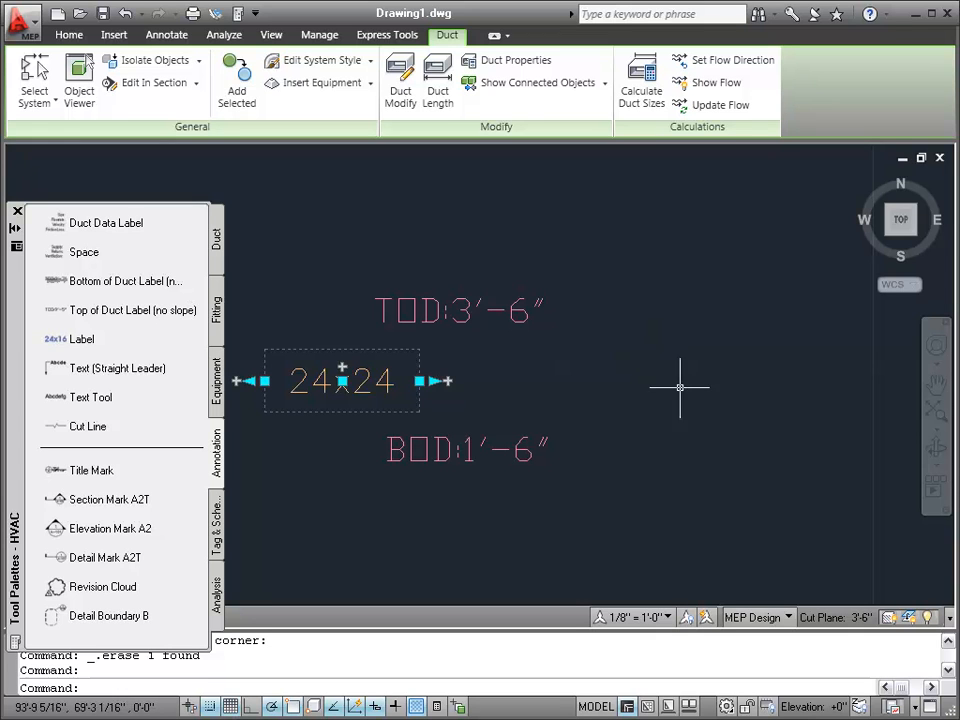
key(Escape)
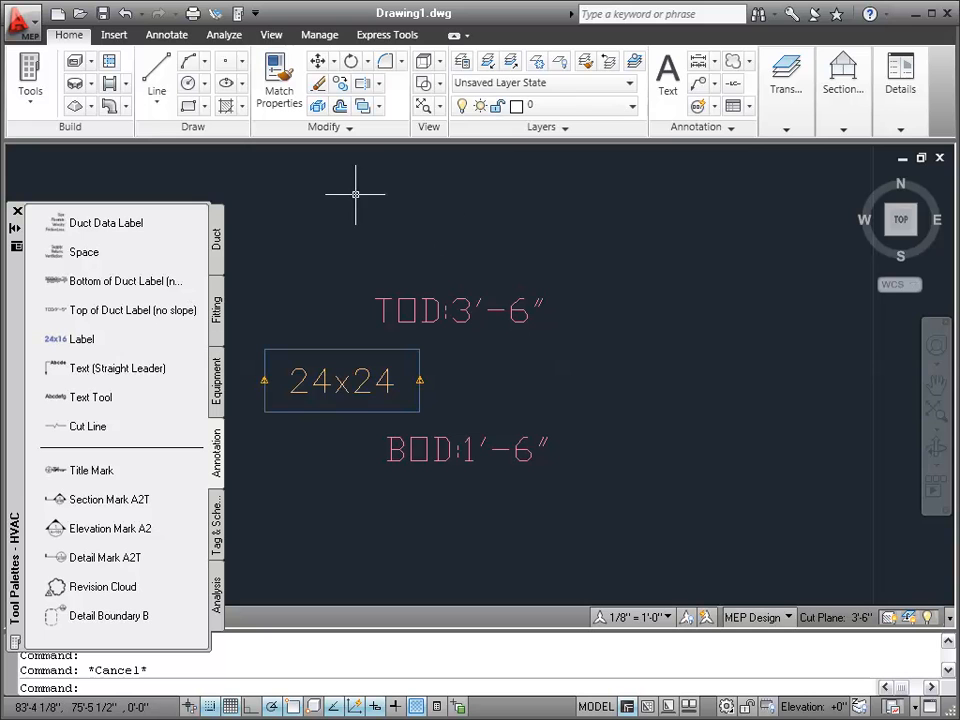
- Open the DuctObject property set definition in the Style Manager and show its property definitions with a wider Name column
click(314, 36)
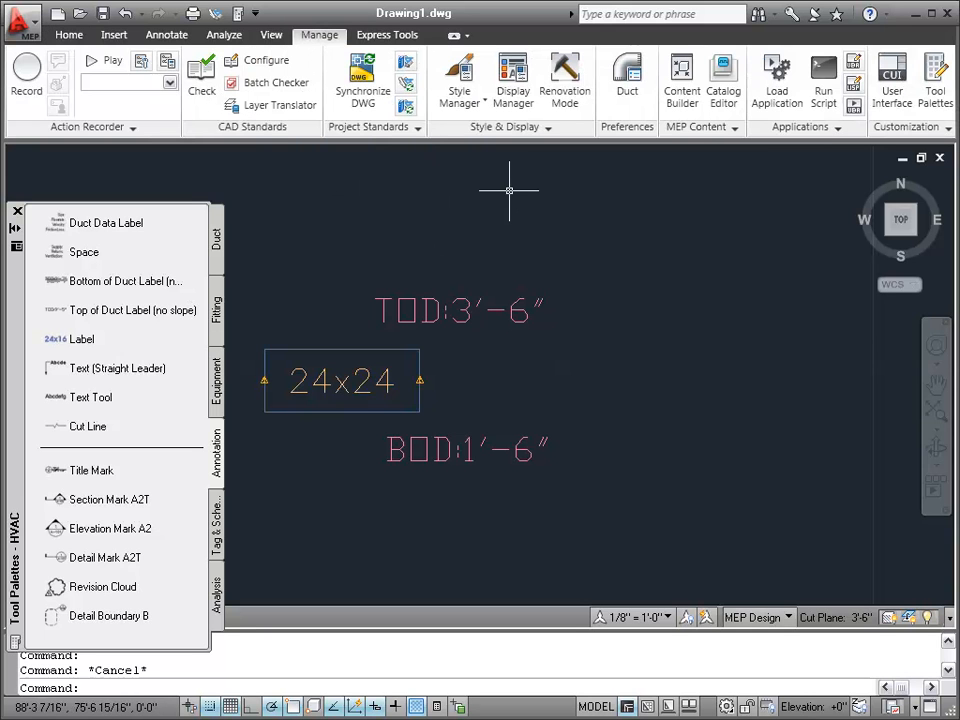
click(451, 76)
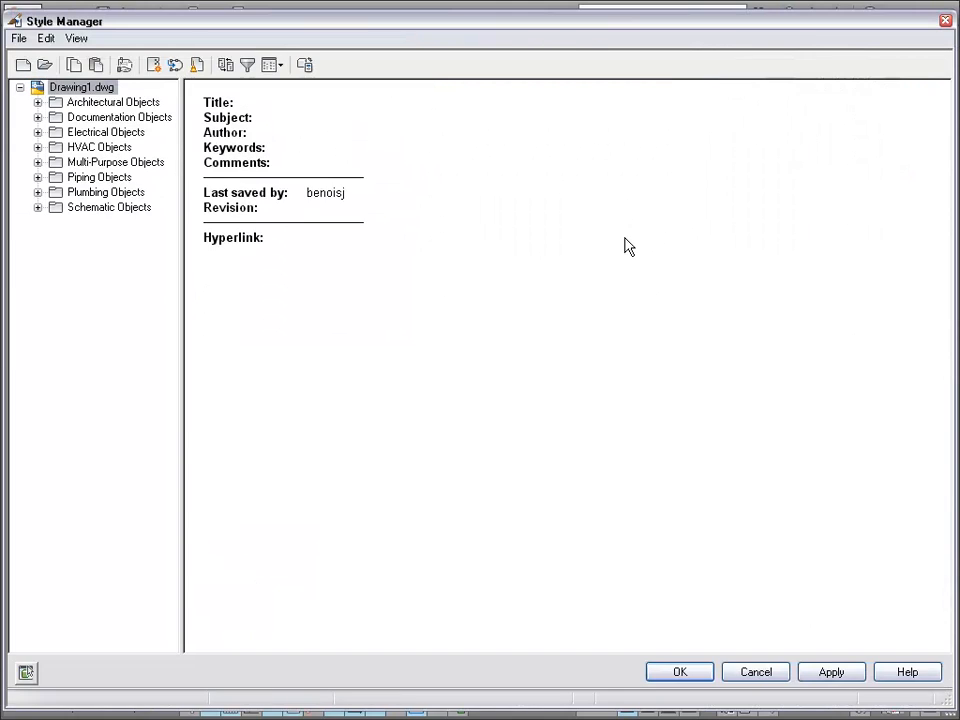
click(37, 117)
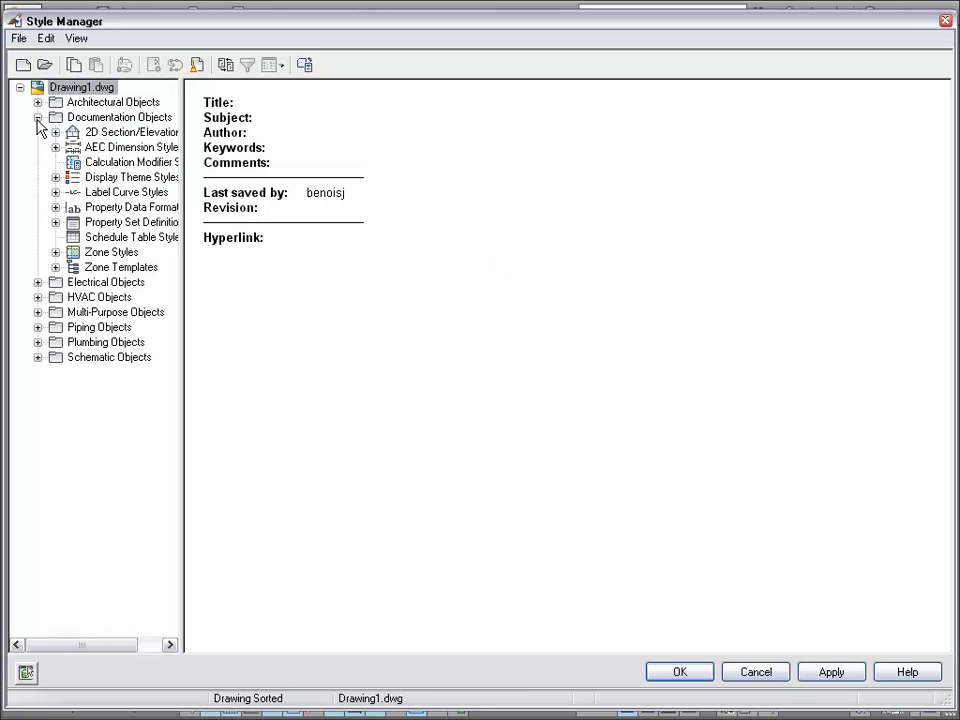
click(72, 225)
double_click(74, 226)
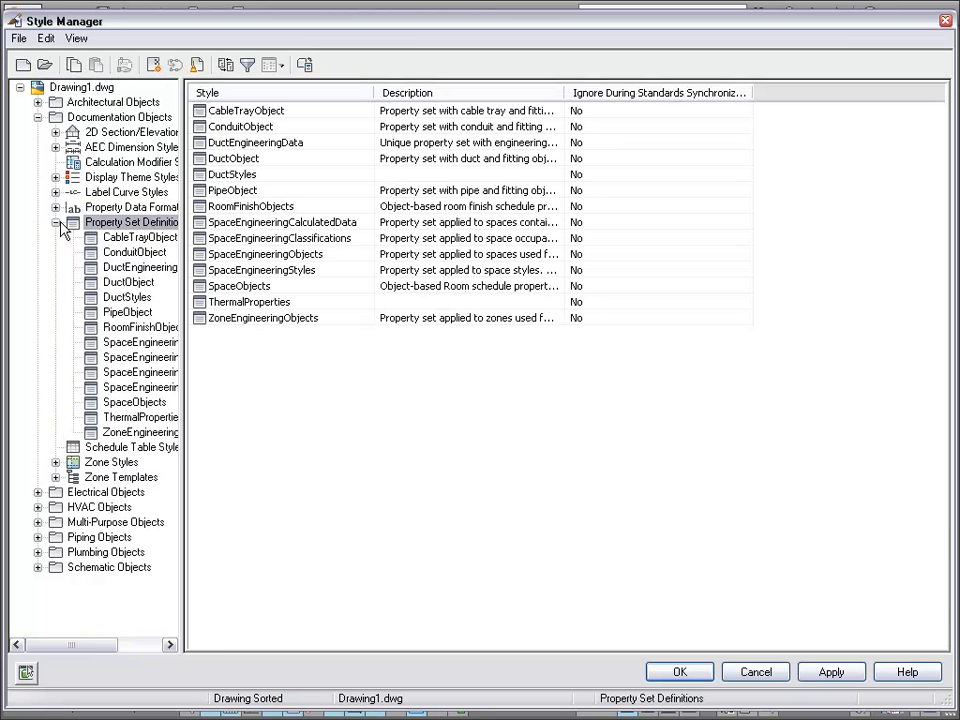
click(122, 283)
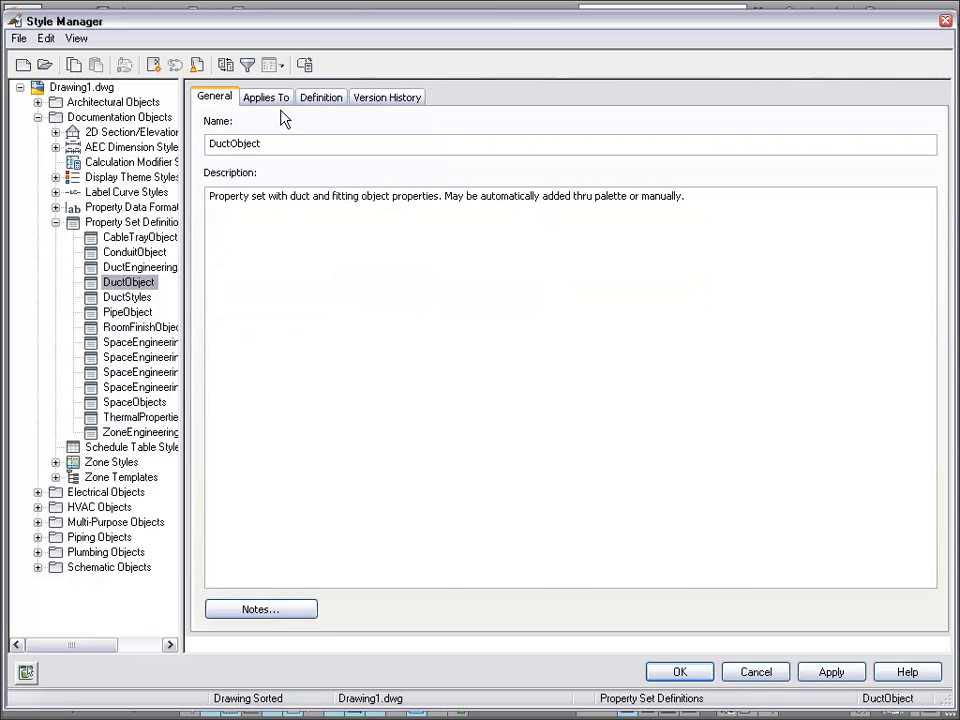
click(271, 98)
click(337, 102)
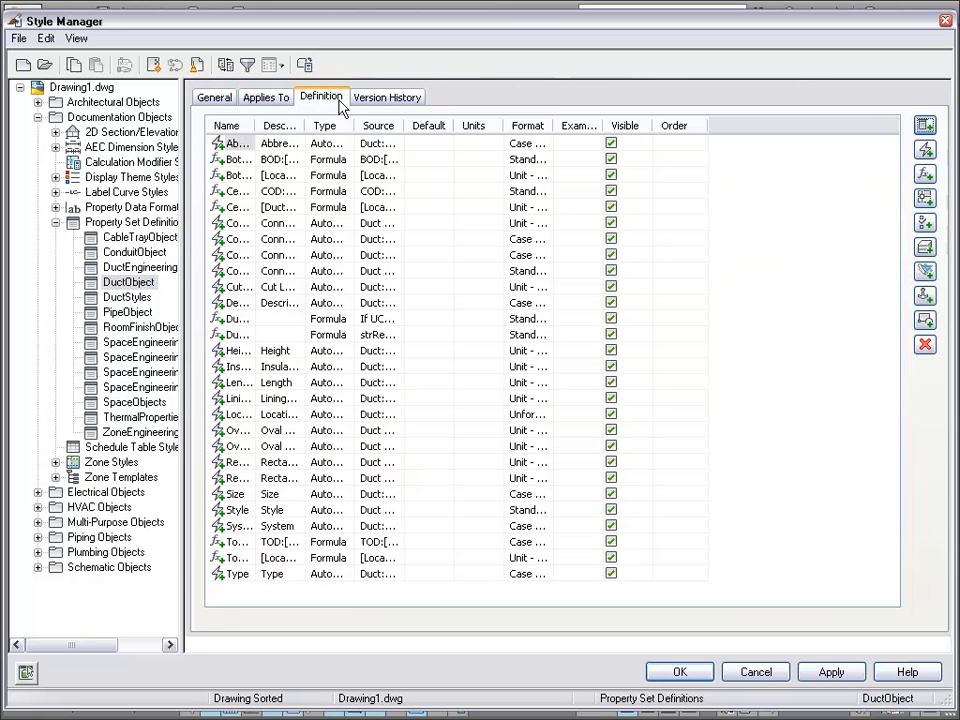
mouse_move(250, 118)
mouse_down()
mouse_move(385, 124)
mouse_move(368, 123)
mouse_up()
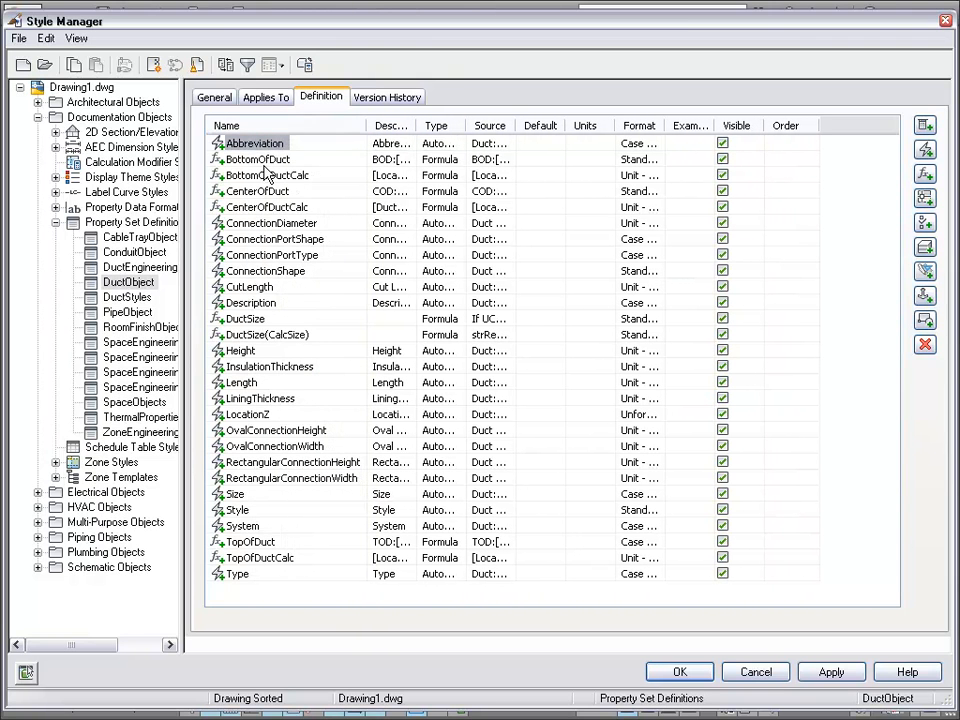
- Examine the center, bottom and top of duct properties and their Calc counterparts in the DuctObject definition
click(283, 193)
click(283, 209)
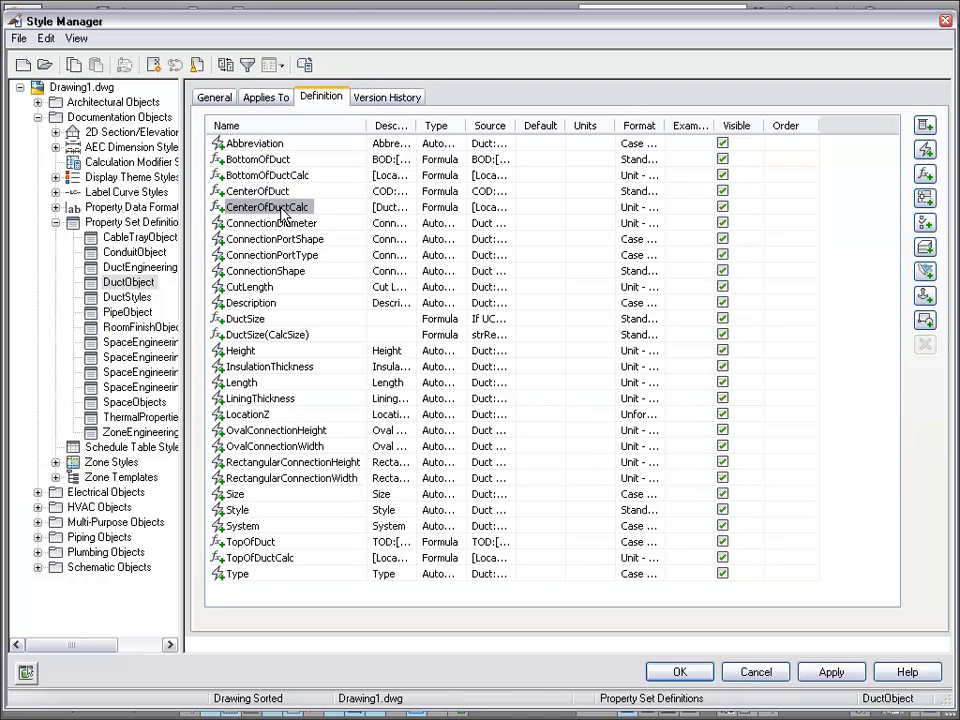
click(255, 160)
click(253, 175)
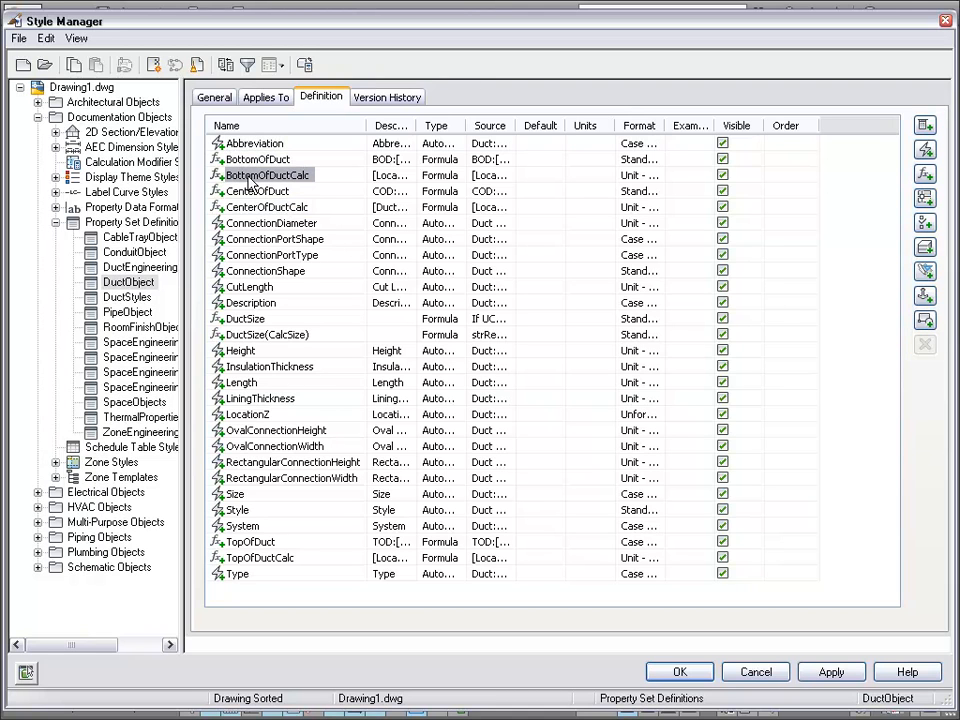
click(283, 546)
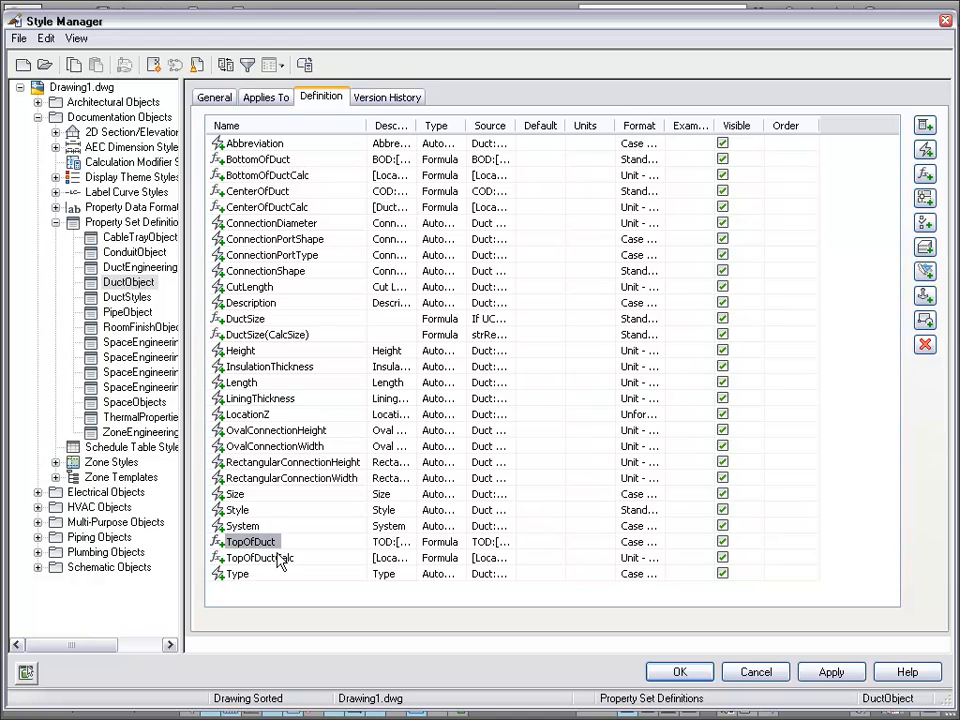
click(280, 560)
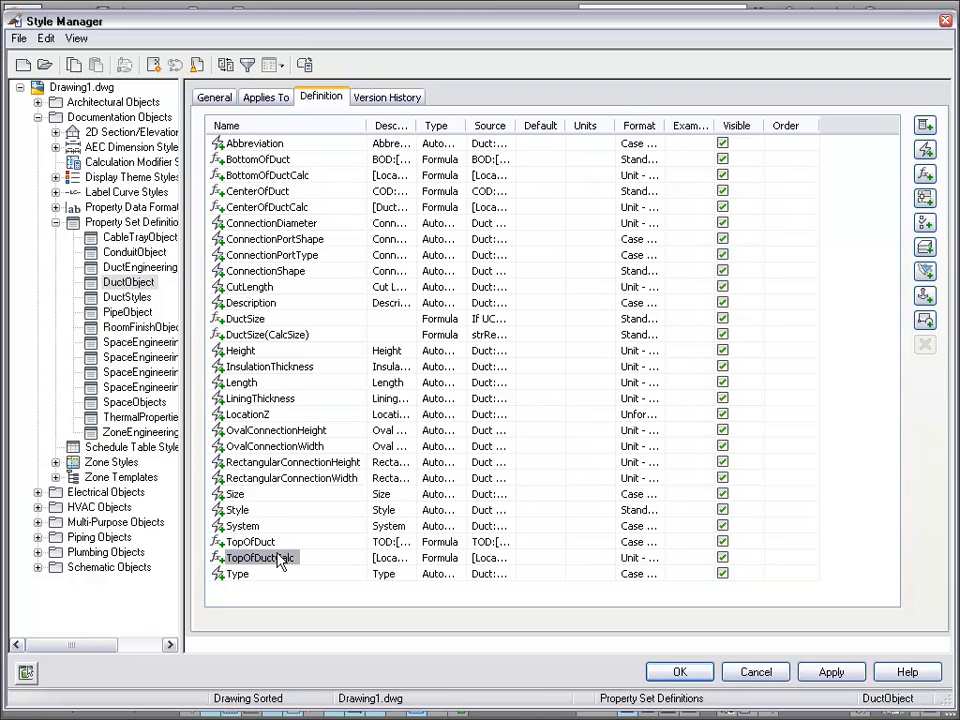
- Examine the bottom, center and top of pipe properties and their Calc counterparts in the PipeObject property set definition
click(134, 313)
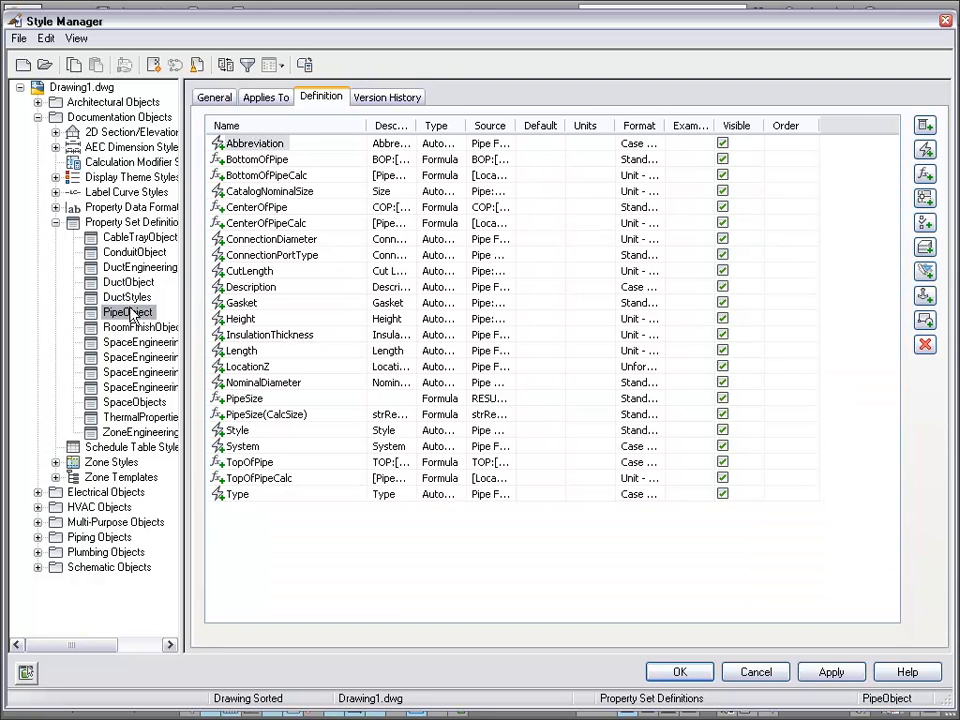
click(278, 160)
click(279, 175)
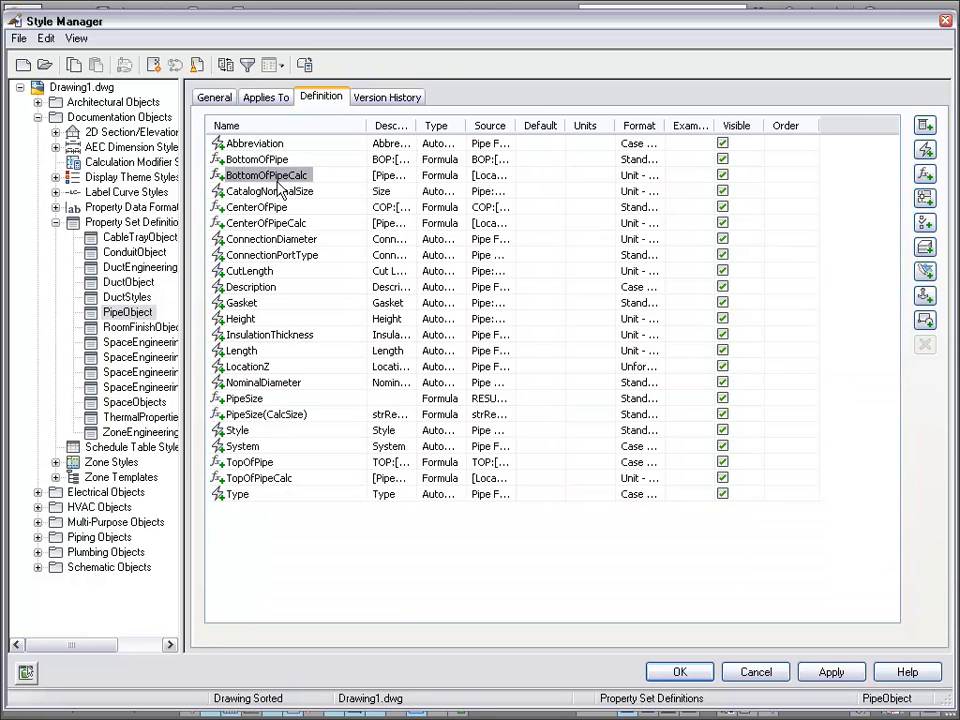
click(279, 207)
click(281, 223)
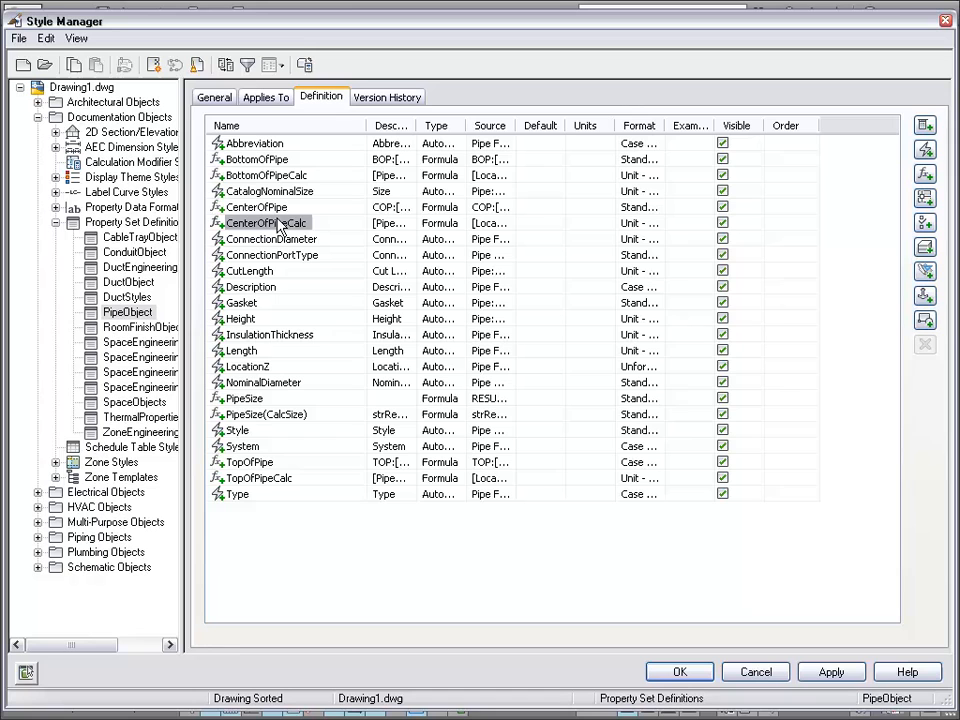
click(262, 463)
click(262, 478)
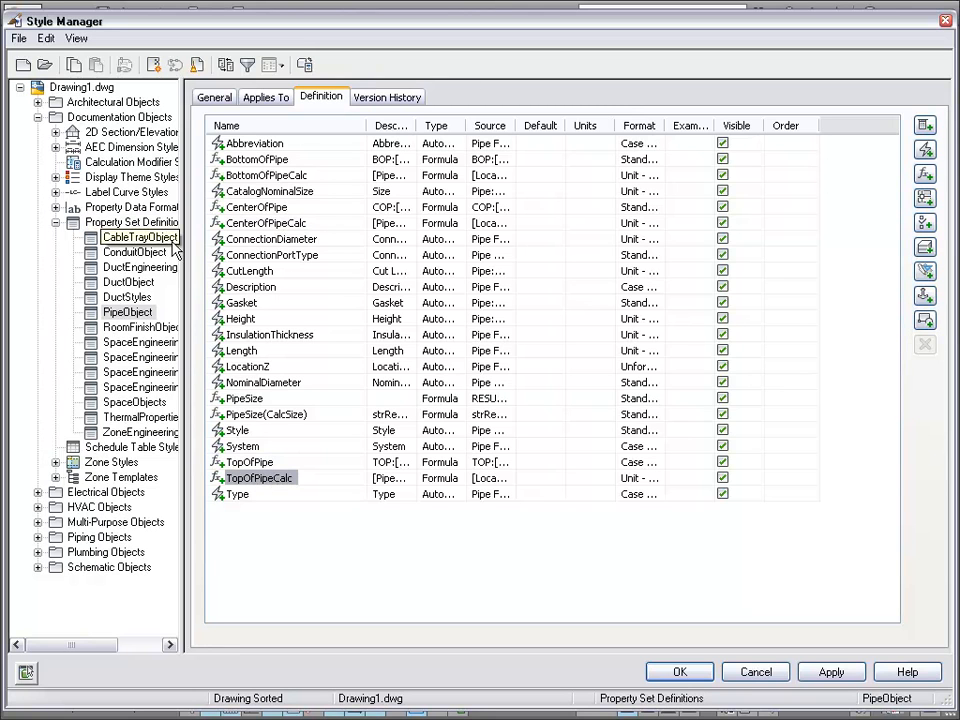
- Examine the elevation formula properties in the ConduitObject and CableTrayObject property set definitions
click(140, 252)
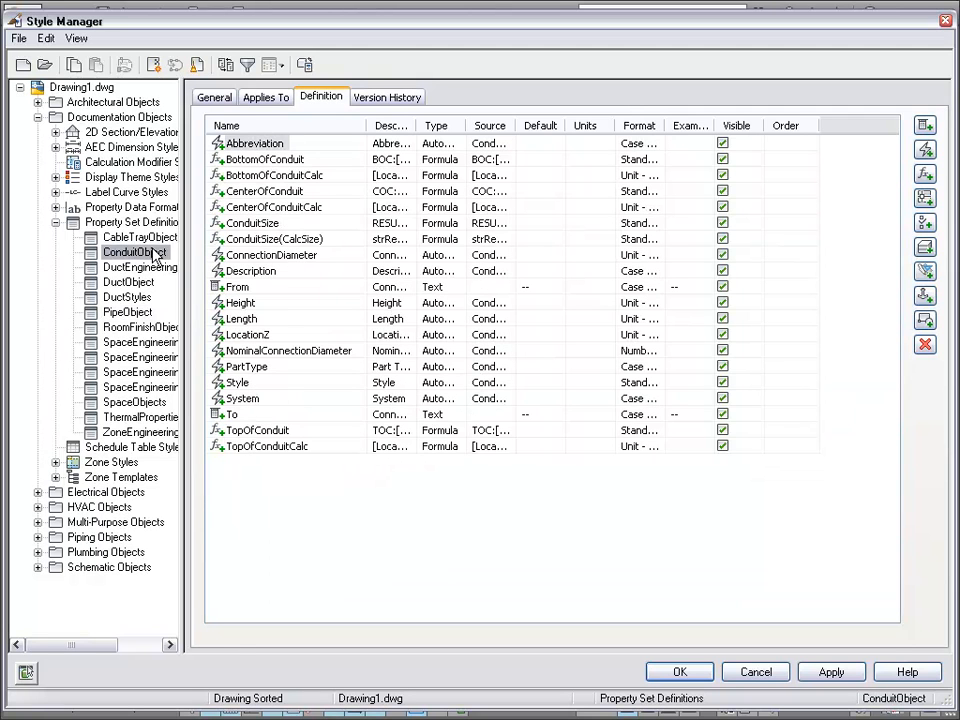
click(318, 176)
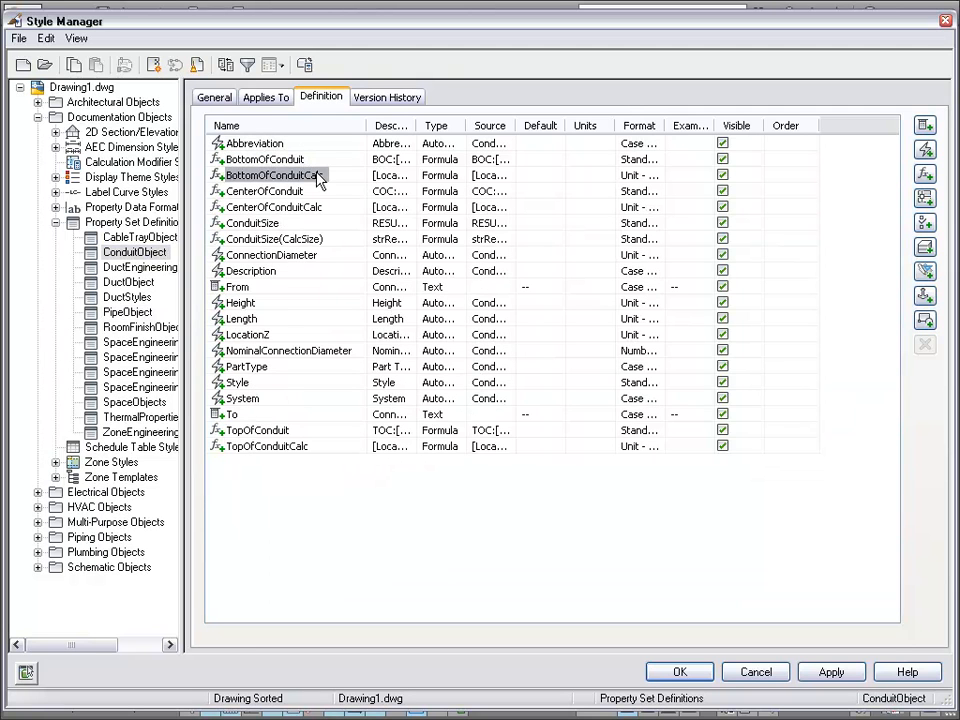
click(140, 237)
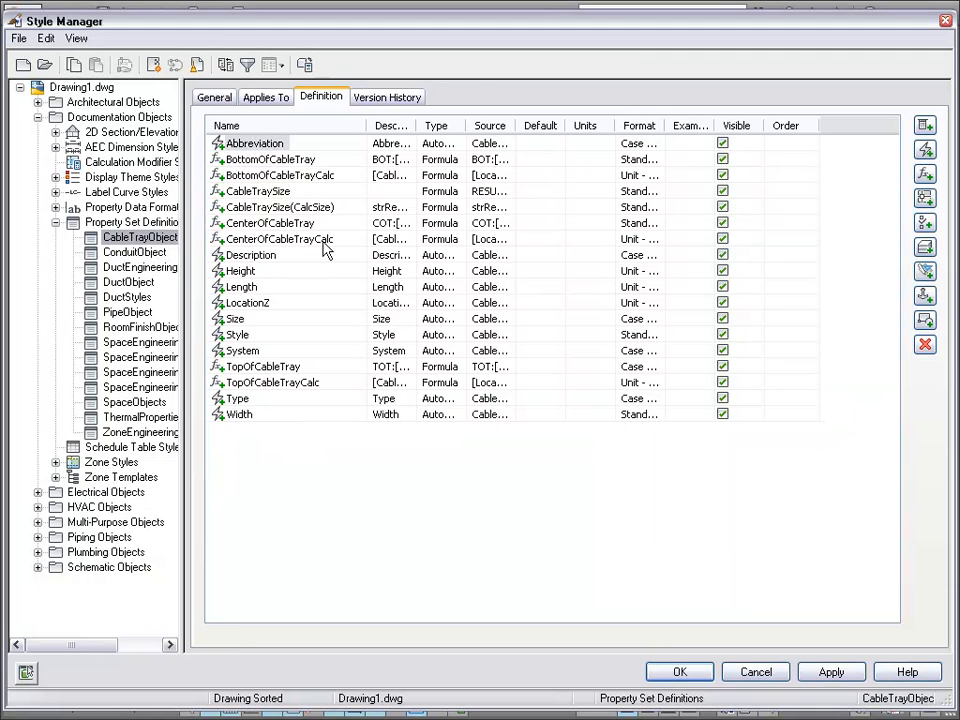
click(296, 161)
click(298, 177)
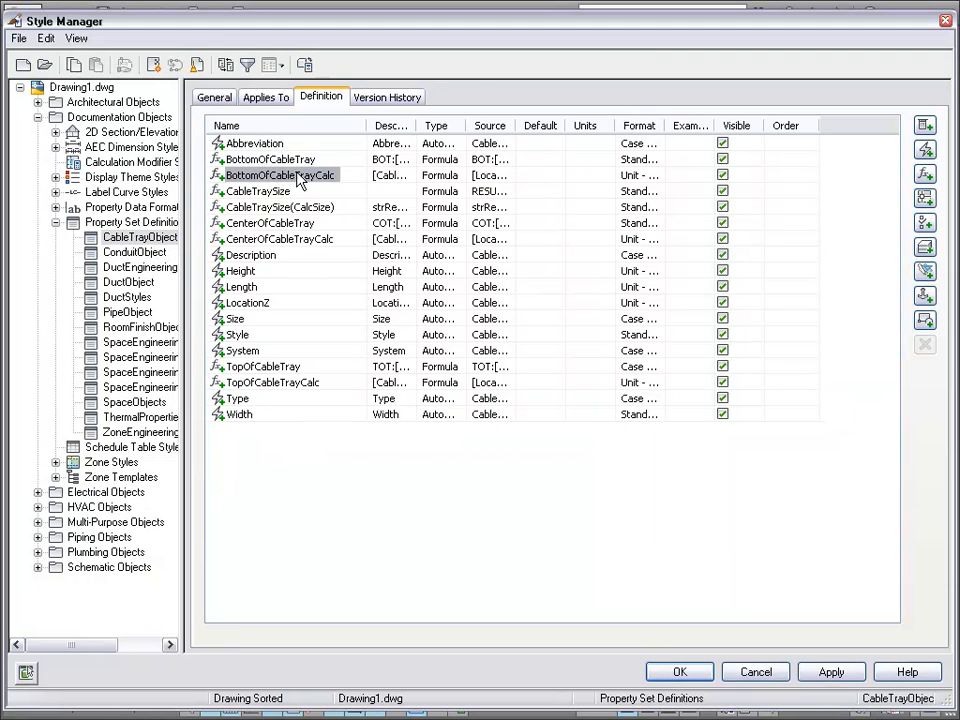
click(281, 368)
click(279, 368)
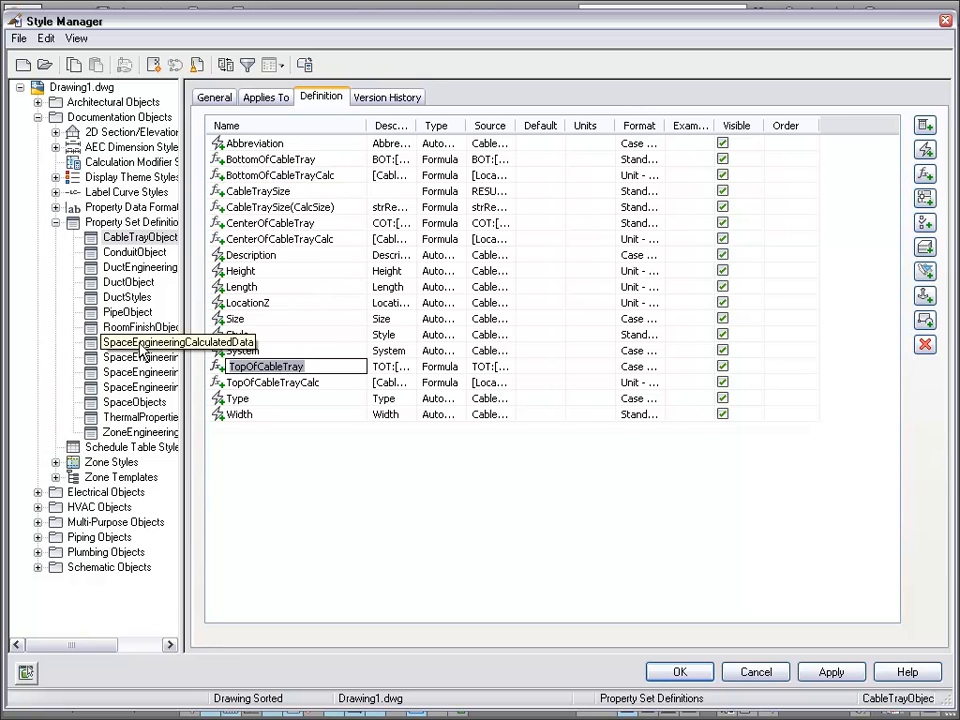
- Return to the DuctObject property definitions and widen the Type and Source columns to read the BottomOfDuctCalc formula in full
click(128, 282)
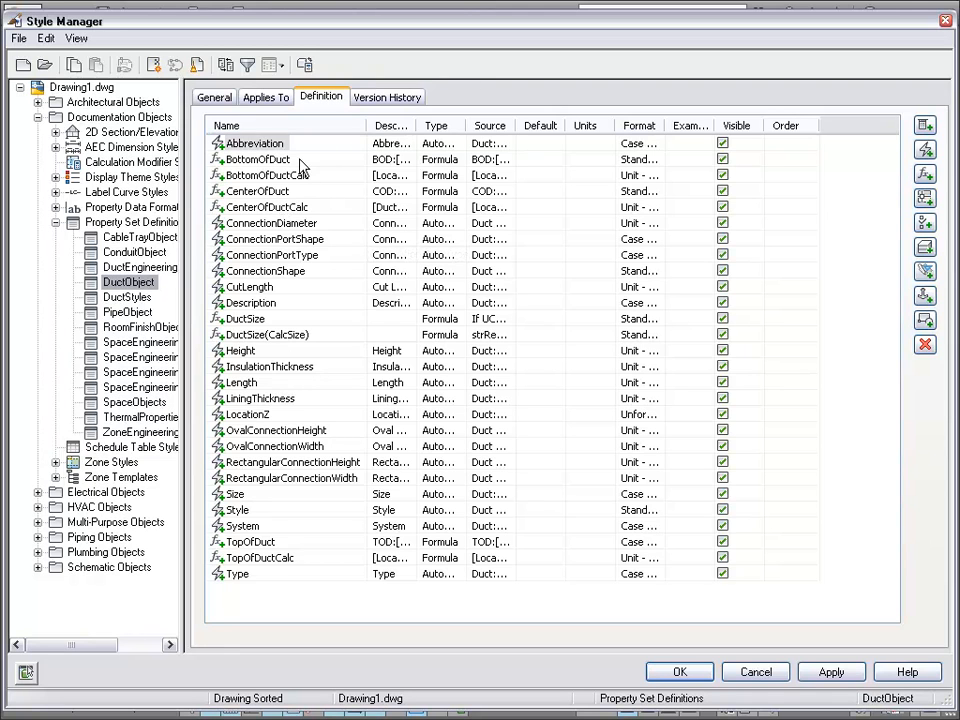
drag(467, 125, 500, 125)
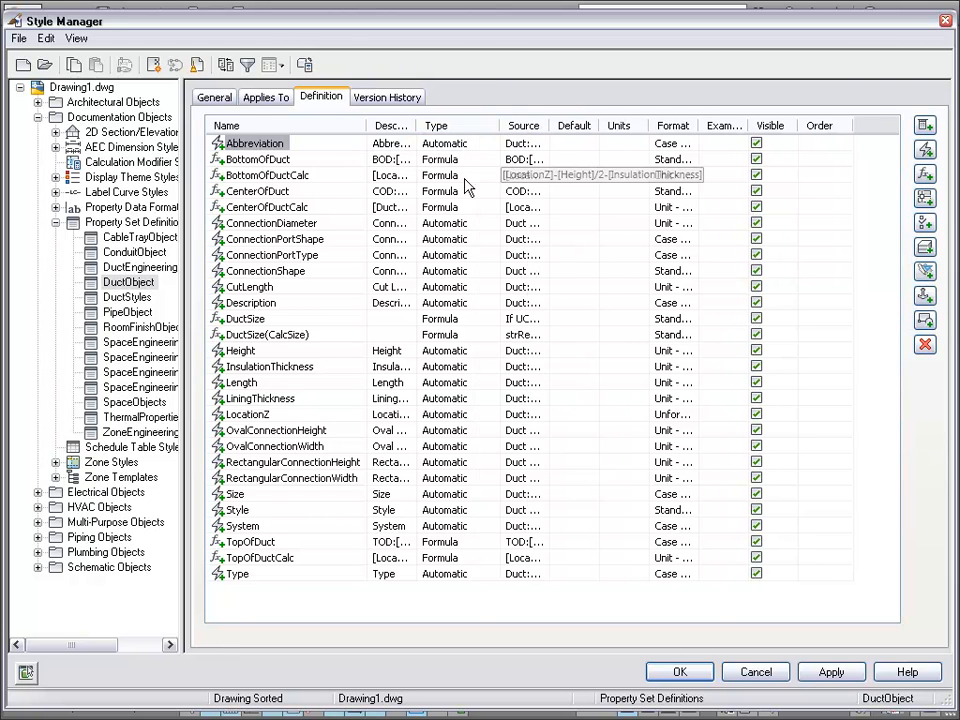
click(298, 161)
click(298, 176)
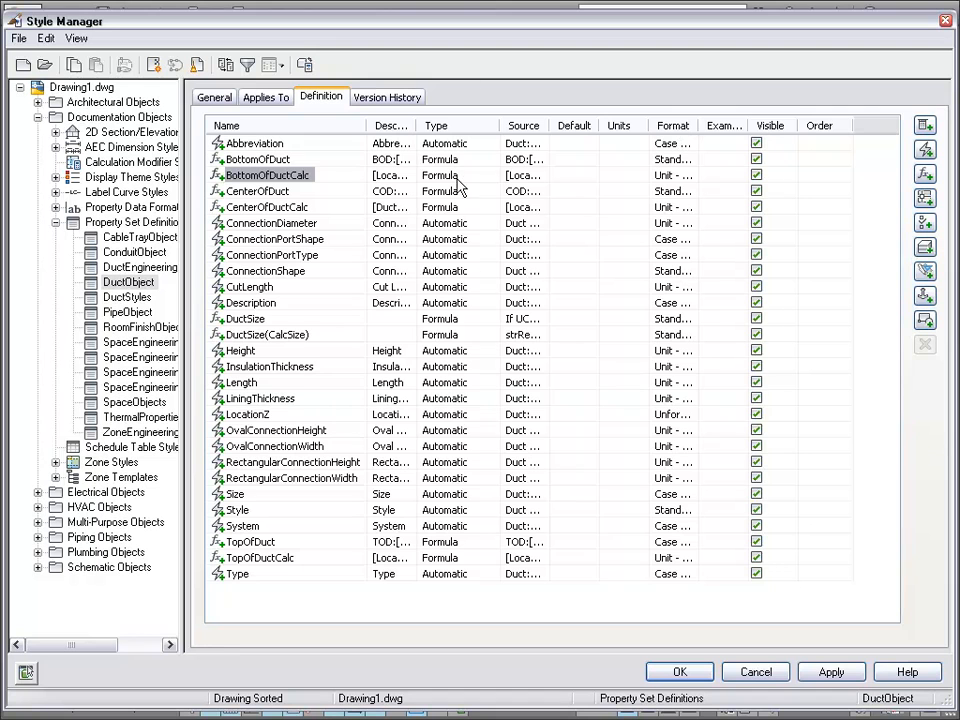
drag(551, 125, 741, 125)
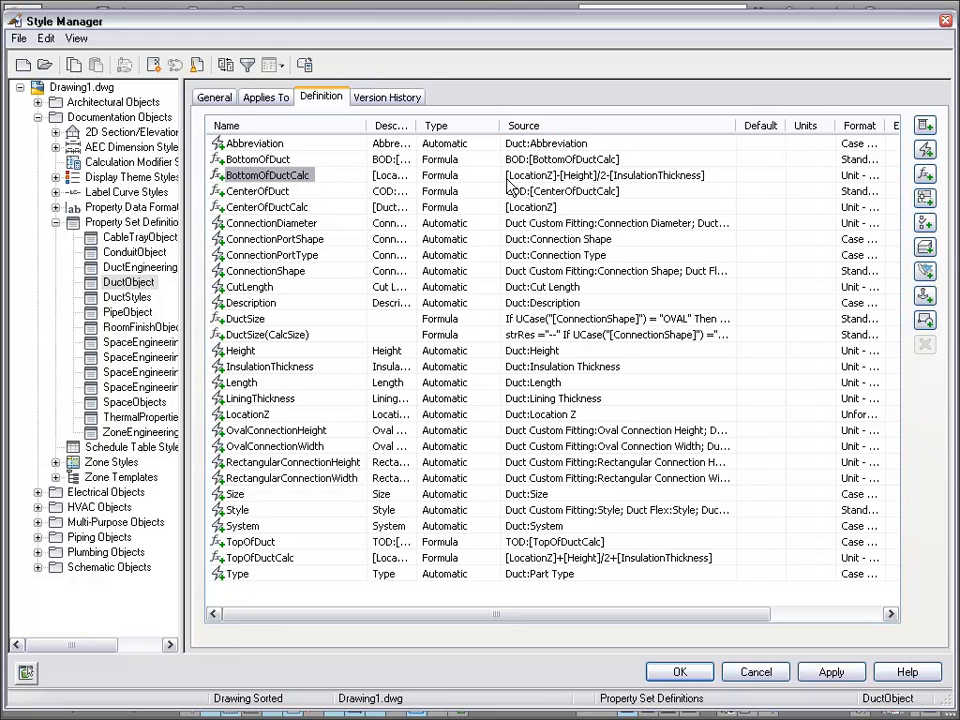
- Remove the insulation thickness term from the BottomOfDuctCalc formula so that it reads [LocationZ]-[Height]/2
click(728, 175)
click(728, 175)
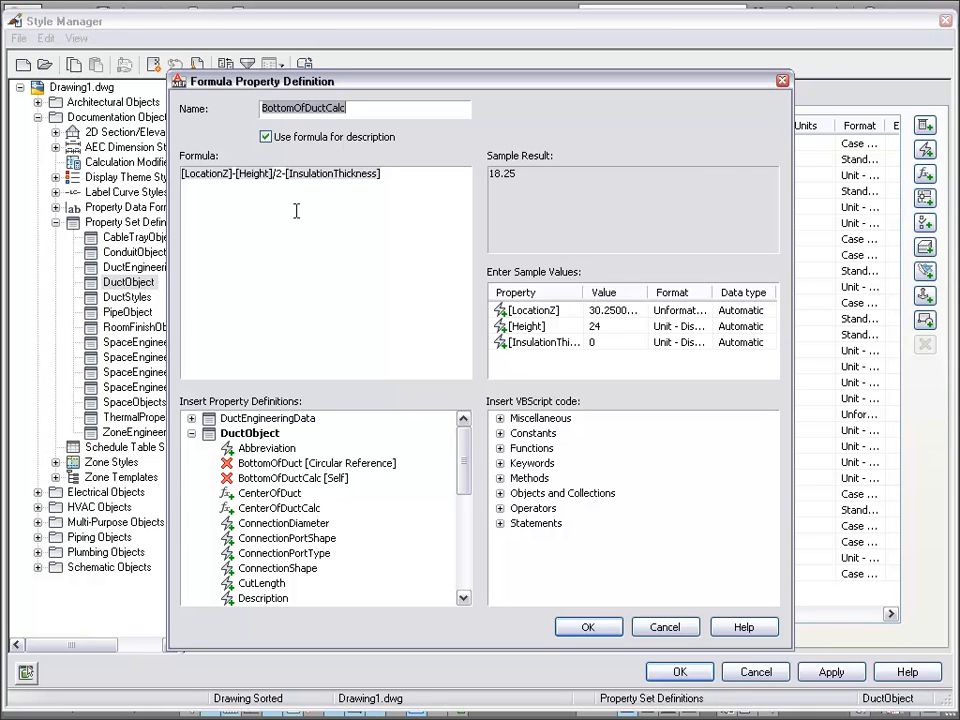
click(398, 184)
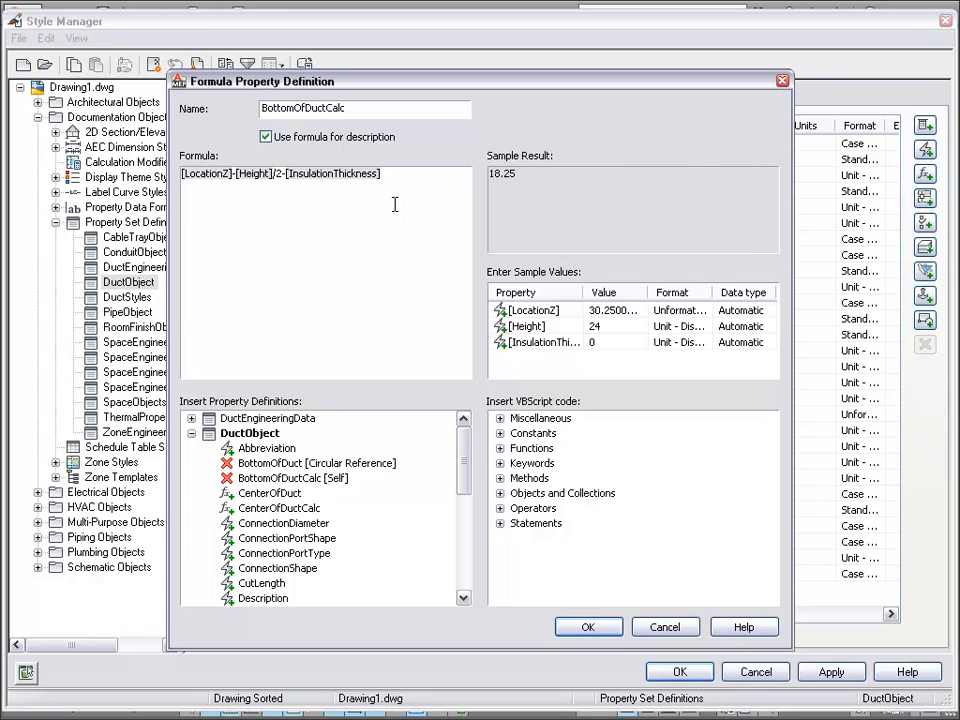
key(BackSpace)
key(BackSpace)
key(BackSpace)
key(BackSpace)
key(BackSpace)
key(BackSpace)
key(BackSpace)
key(BackSpace)
key(BackSpace)
key(BackSpace)
key(BackSpace)
key(BackSpace)
key(BackSpace)
key(BackSpace)
key(BackSpace)
key(BackSpace)
key(BackSpace)
key(BackSpace)
key(BackSpace)
key(BackSpace)
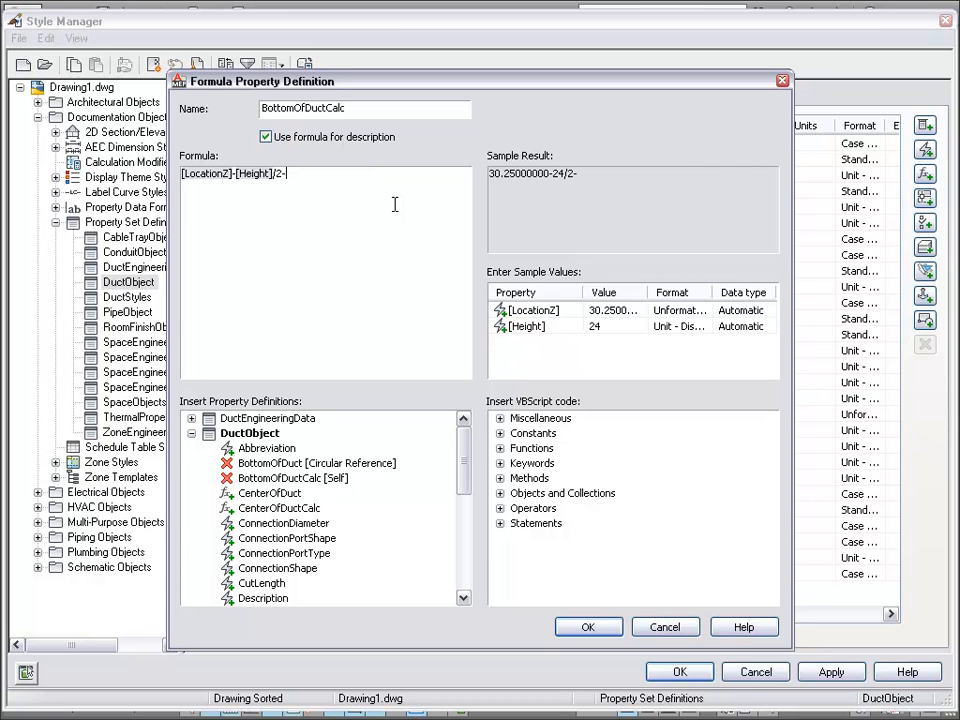
key(BackSpace)
- Check the BottomOfDuctCalc sample result and the format of its sample values, and accept the formula definition
drag(522, 178, 471, 178)
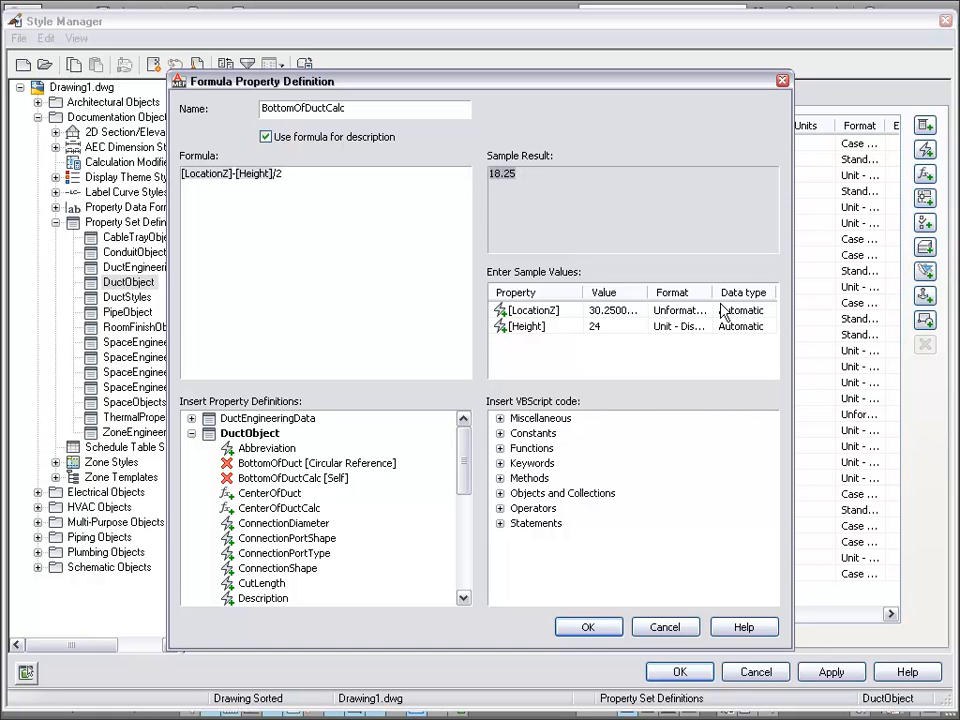
drag(716, 292, 764, 292)
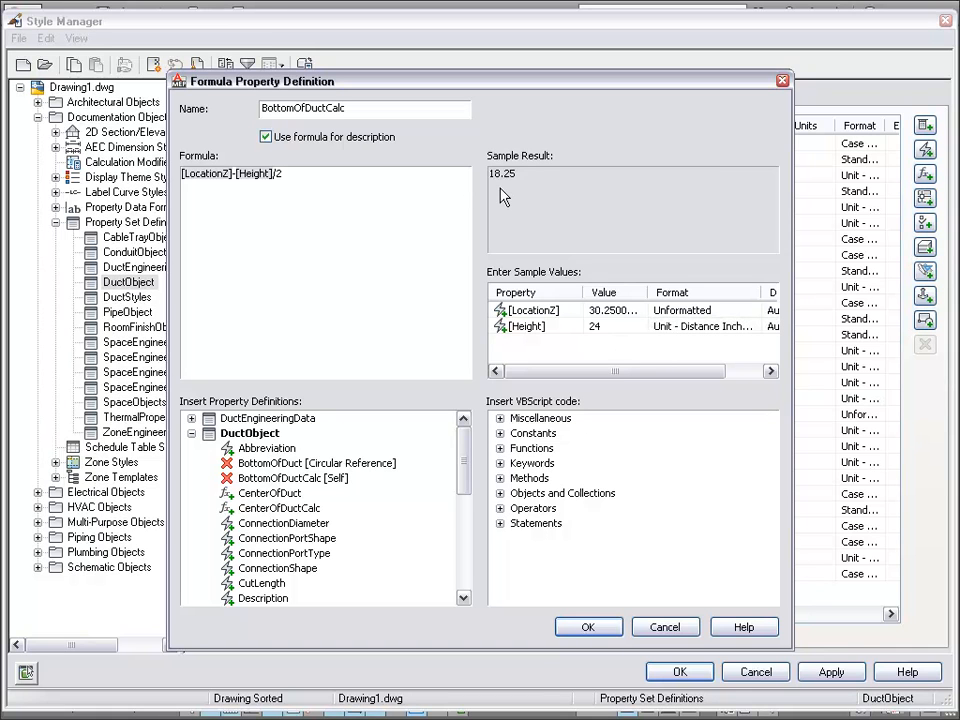
drag(533, 181, 480, 191)
click(585, 628)
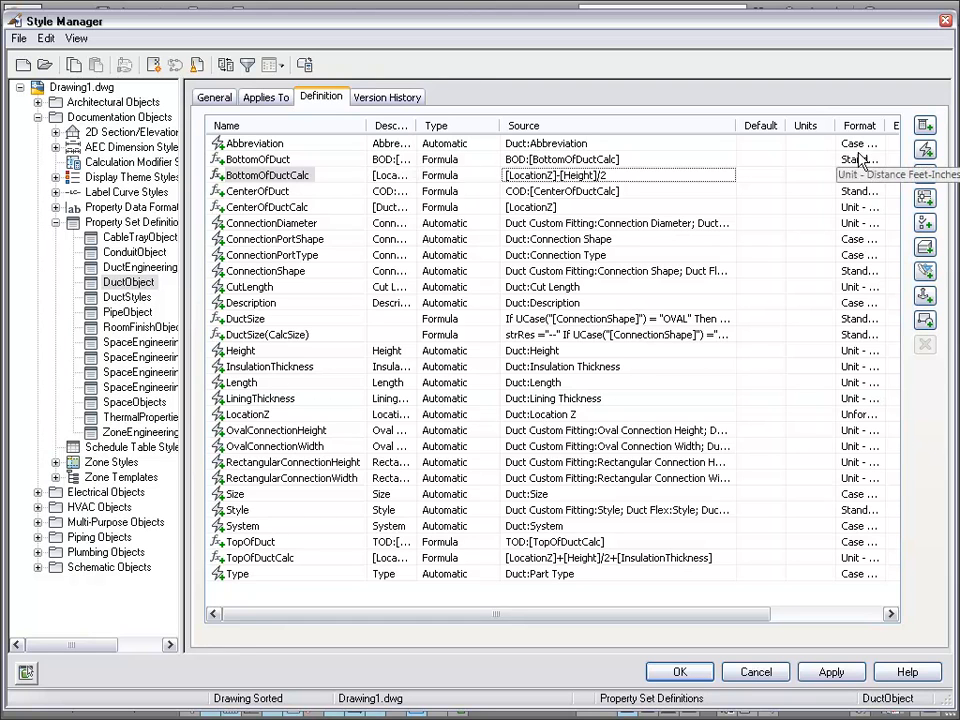
- Narrow the Default column and widen the Format column of the DuctObject definitions to read each property's full data format name
drag(786, 126, 900, 119)
drag(786, 616, 896, 616)
drag(745, 125, 846, 126)
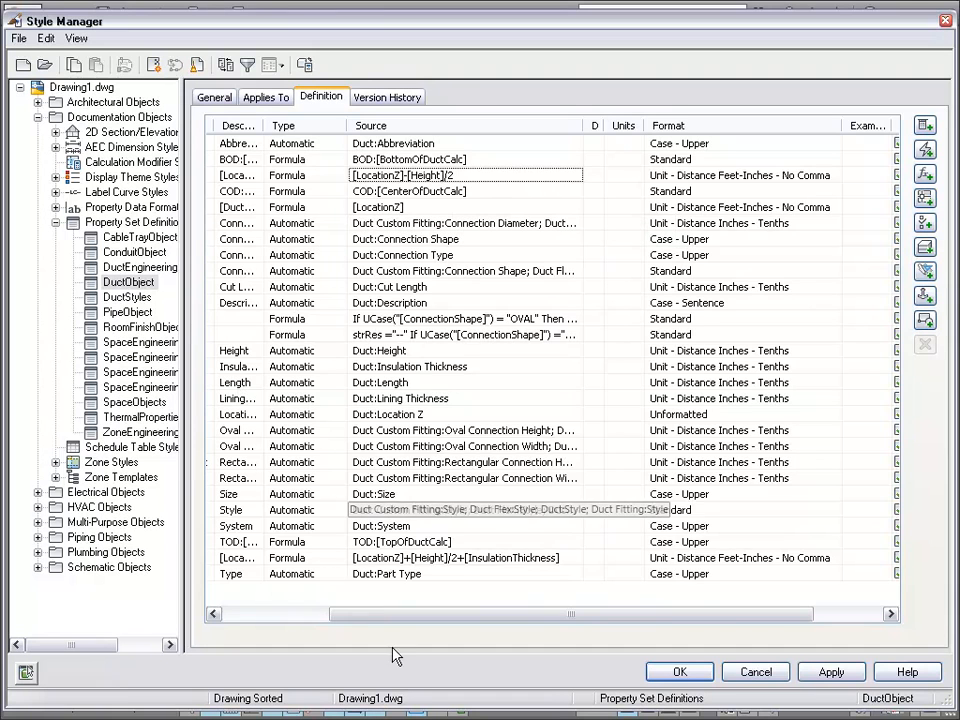
- Narrow the Source column of the DuctObject definitions to show the Format names, and open the BottomOfDuct formula definition
drag(386, 619, 232, 618)
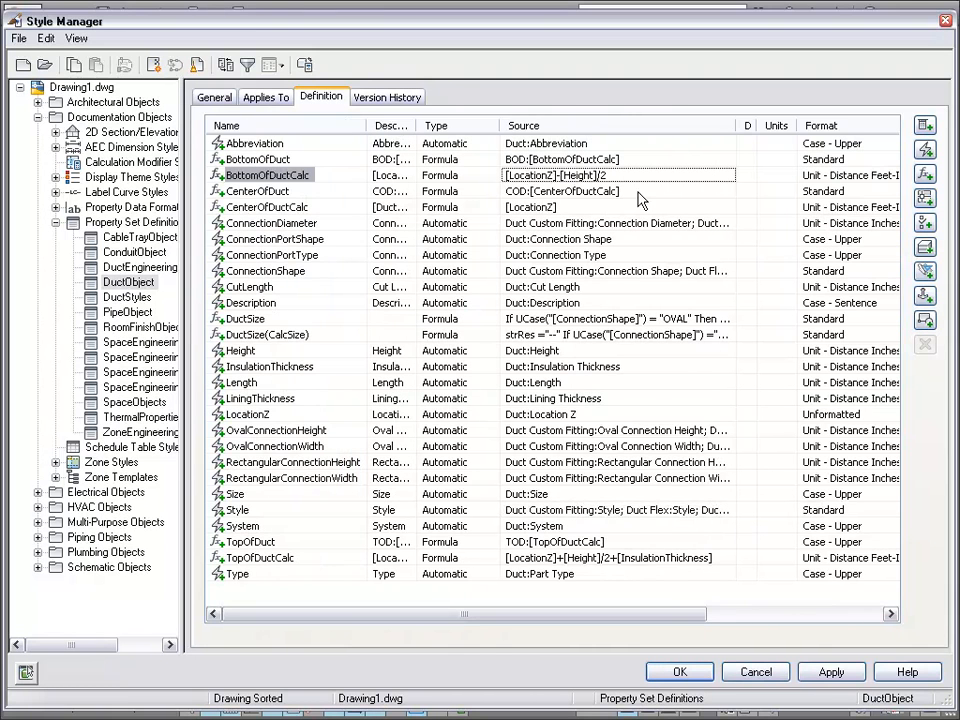
drag(737, 126, 655, 125)
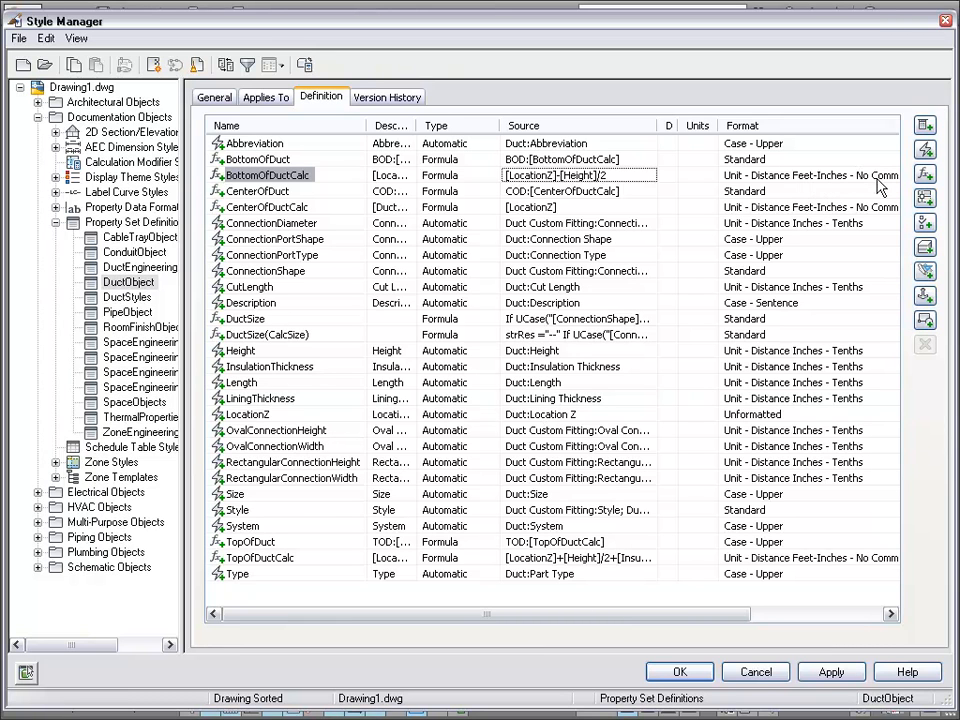
click(275, 160)
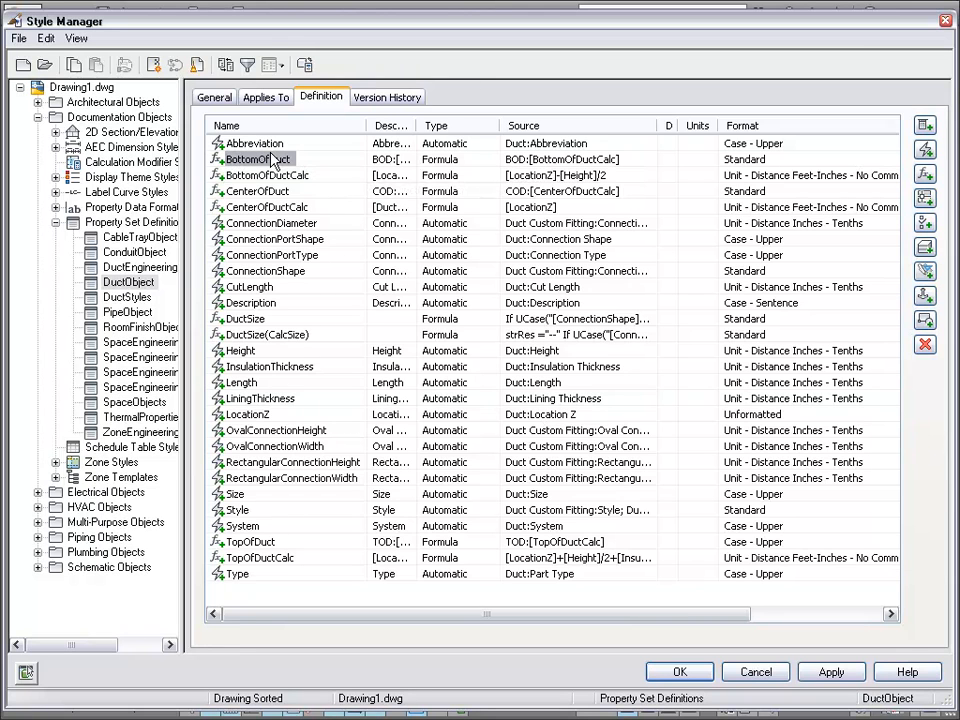
click(530, 166)
click(649, 159)
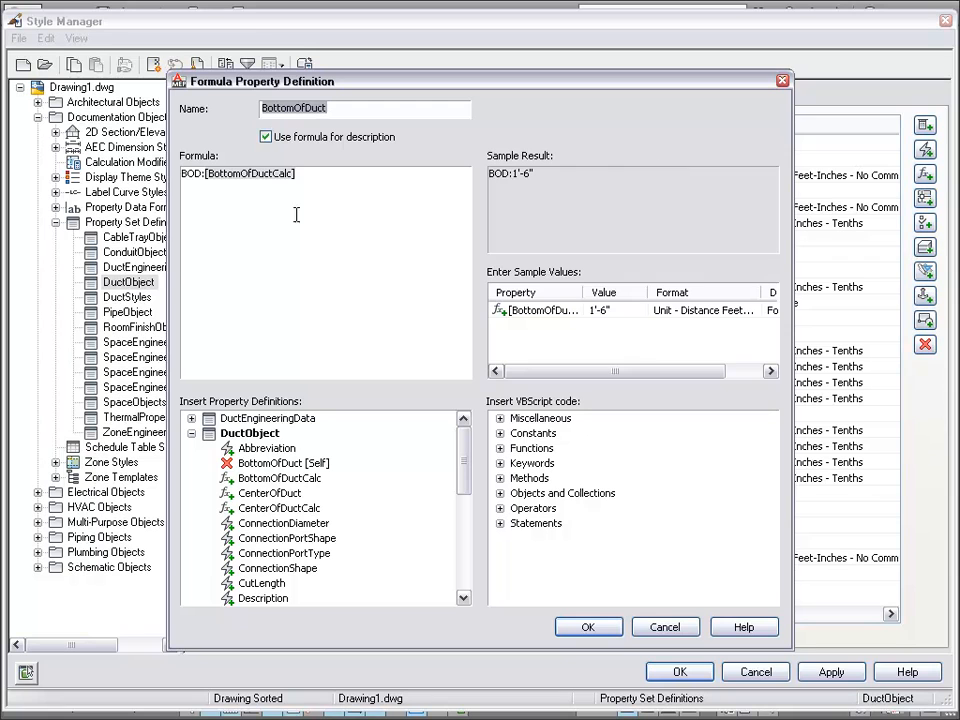
- Examine the BottomOfDuct formula's BOD prefix, its calculated property, sample result and sample value format, and close the definition without changes
click(241, 178)
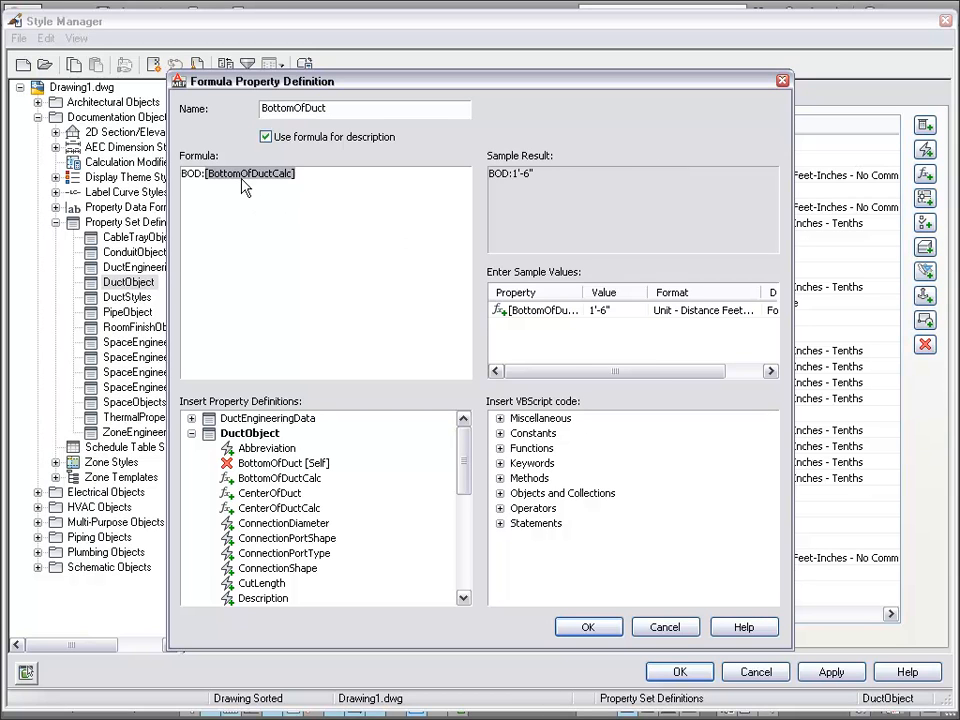
click(194, 173)
drag(205, 173, 162, 180)
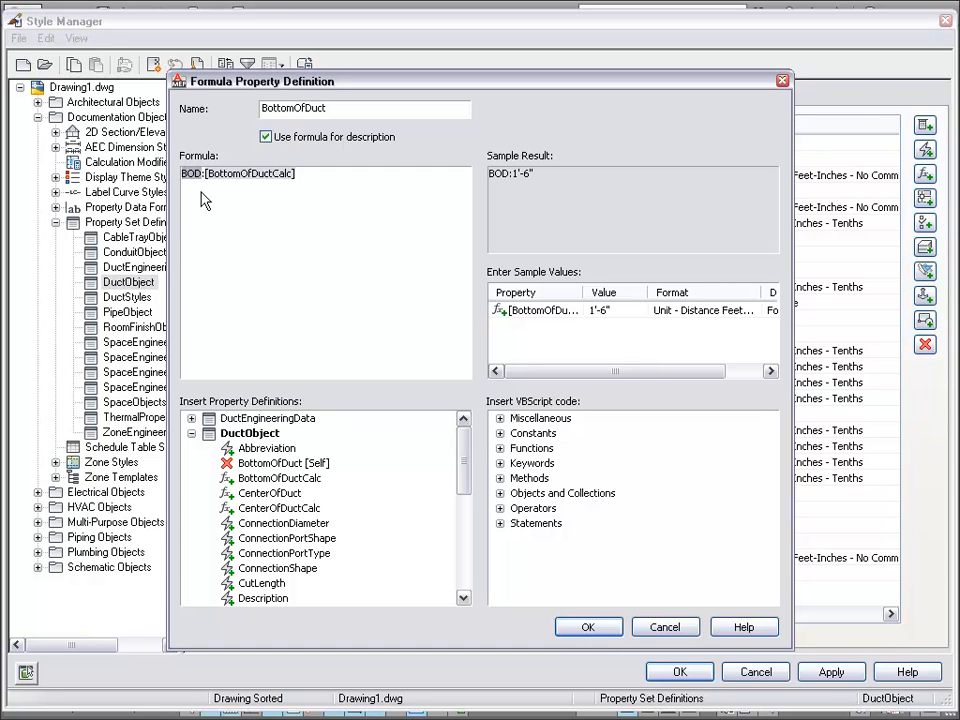
click(228, 250)
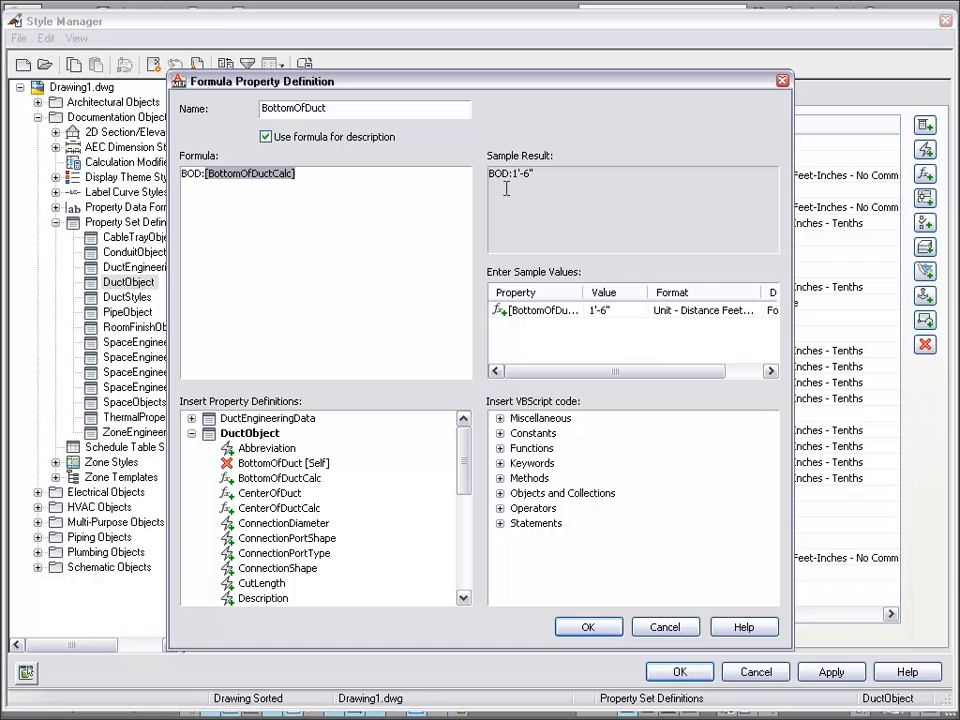
drag(562, 185, 495, 177)
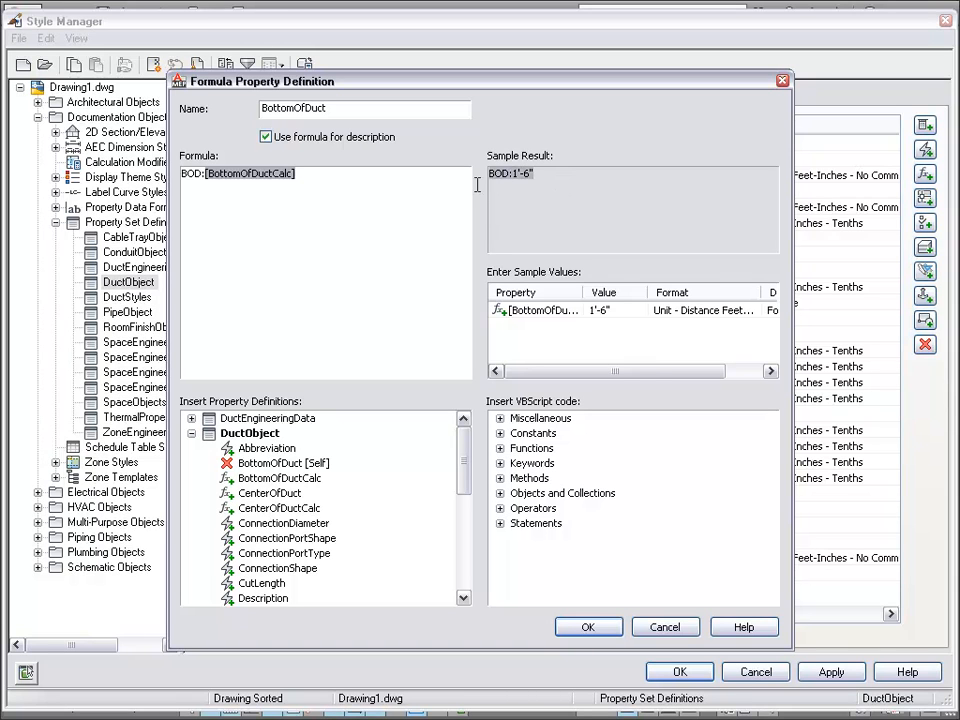
click(628, 187)
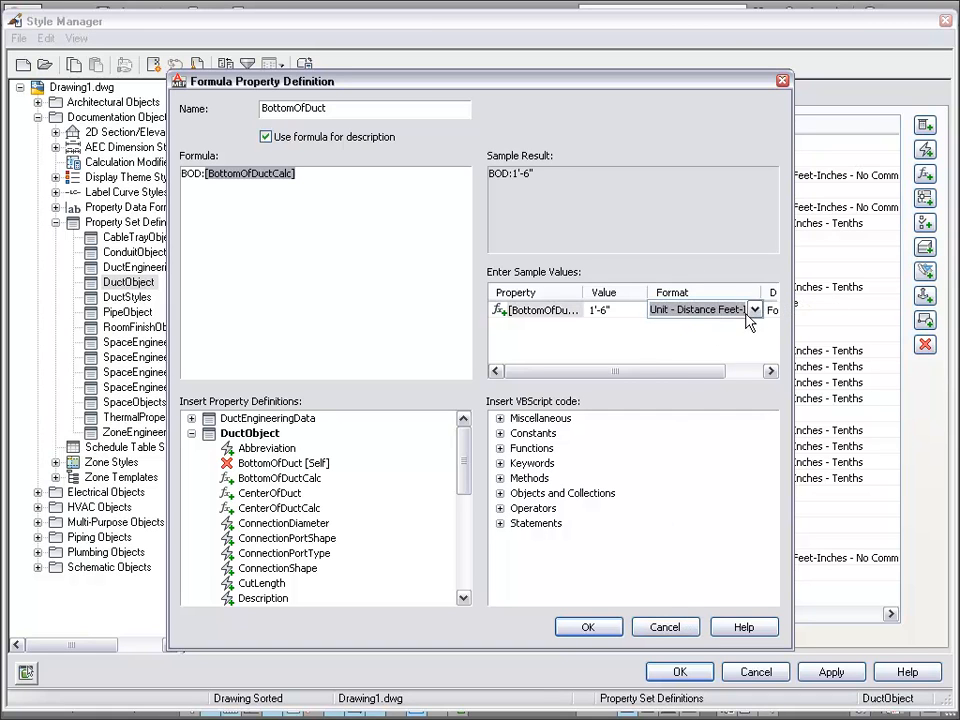
click(750, 318)
click(665, 627)
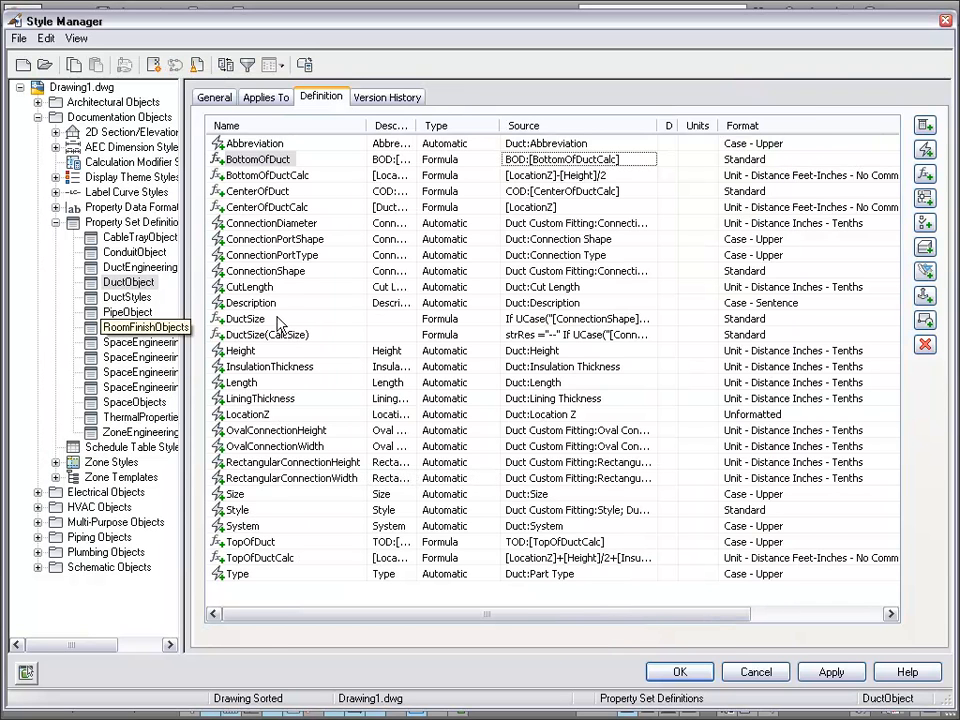
- Expand the Property Data Formats and widen the style tree to read the full format names
click(55, 208)
click(108, 208)
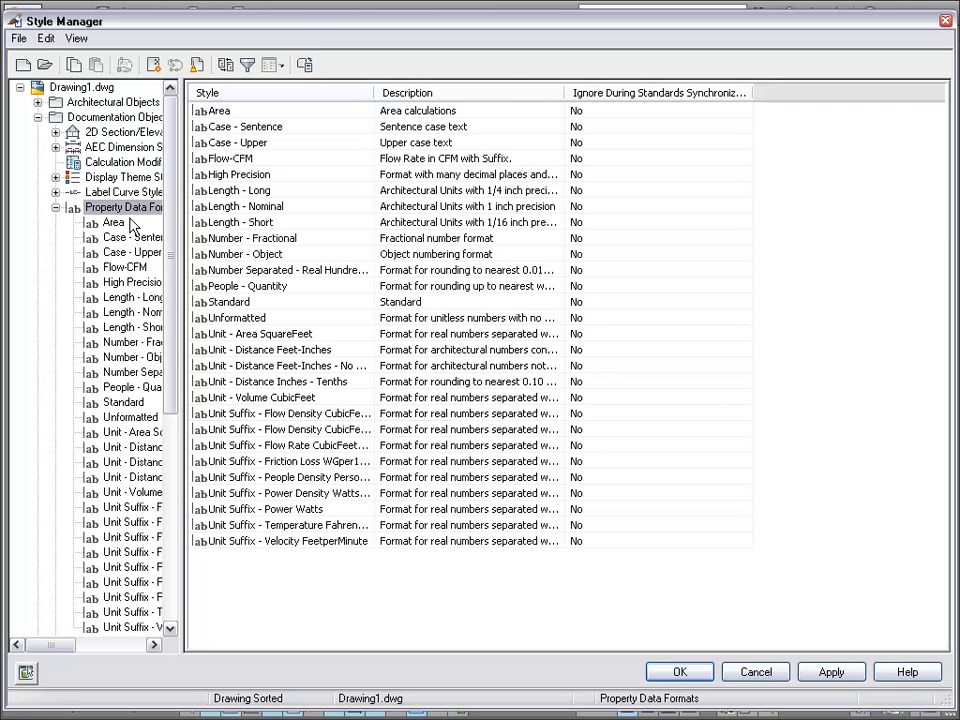
drag(185, 309, 300, 308)
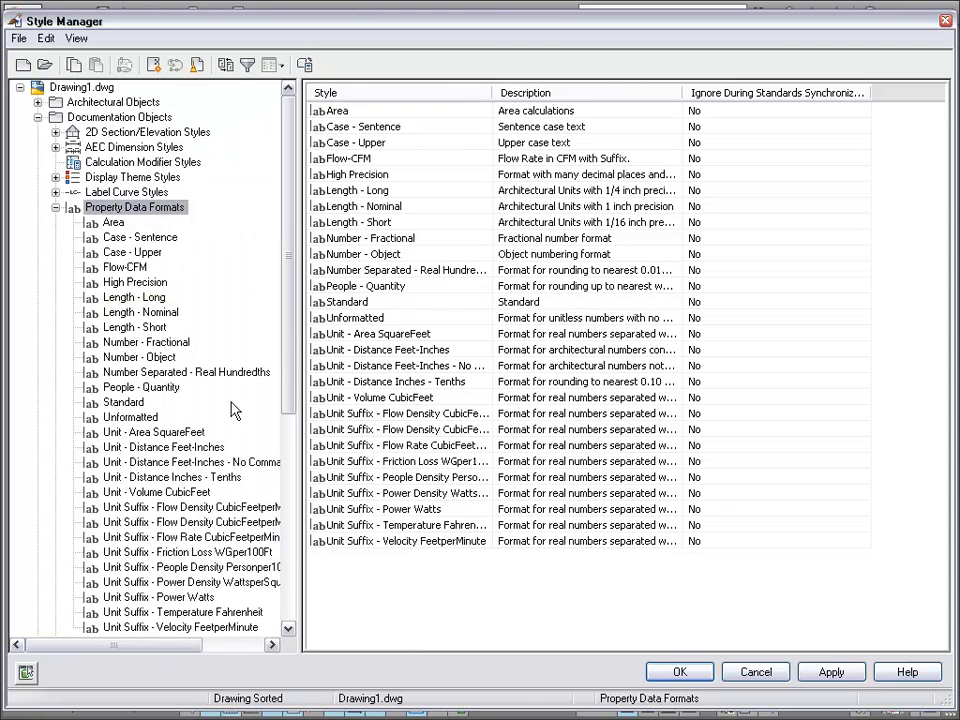
- Set the precision of the Unit - Distance Feet-Inches - No Comma data format to 0'-0 1/8"
click(180, 462)
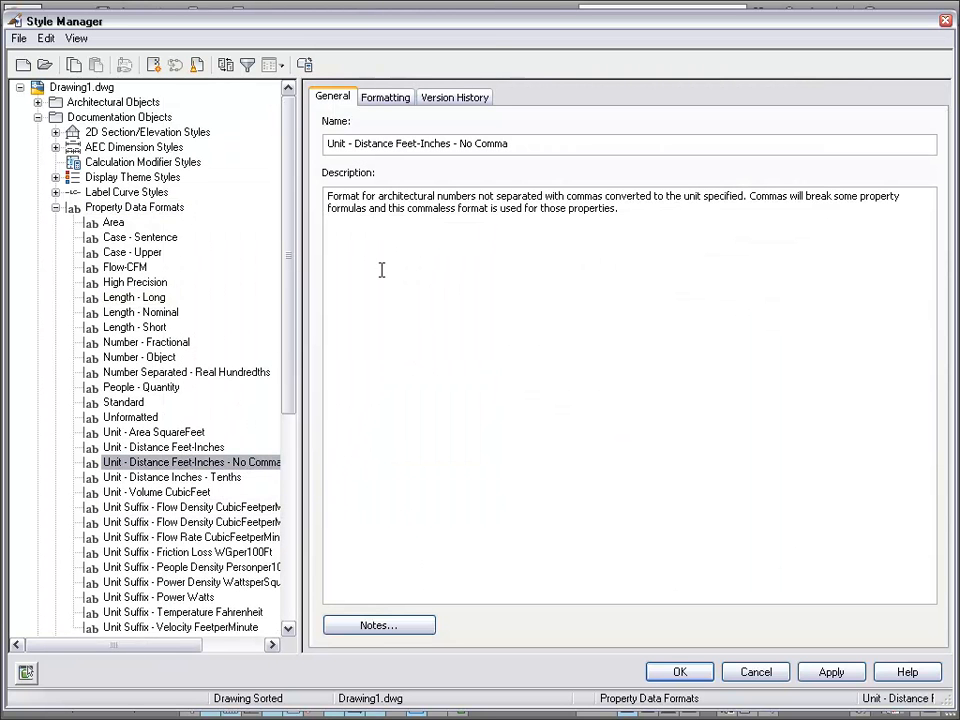
click(384, 98)
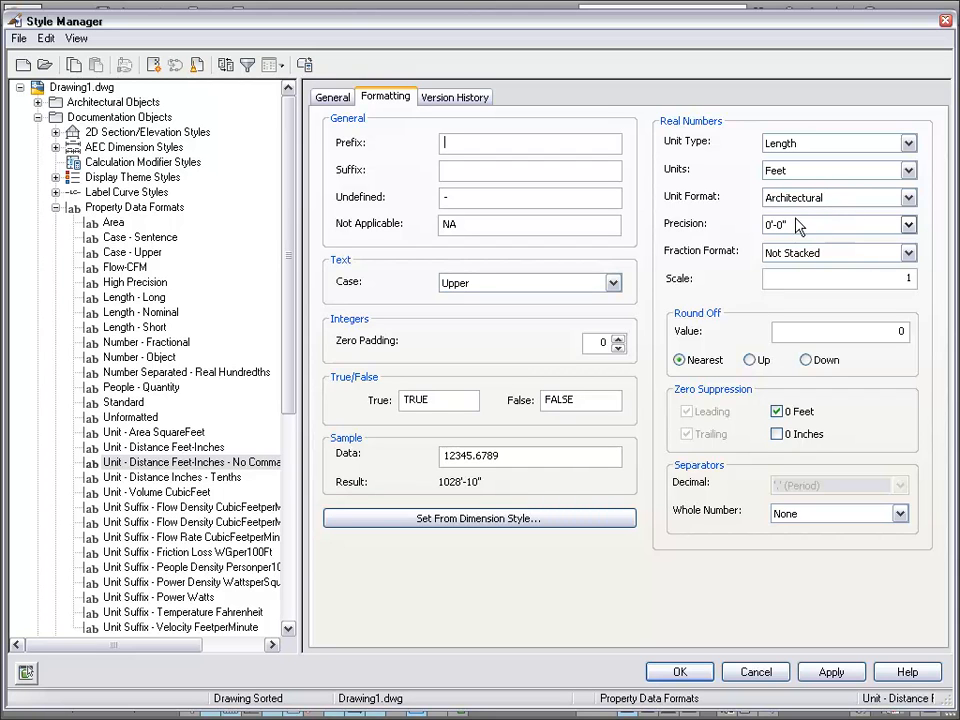
click(802, 228)
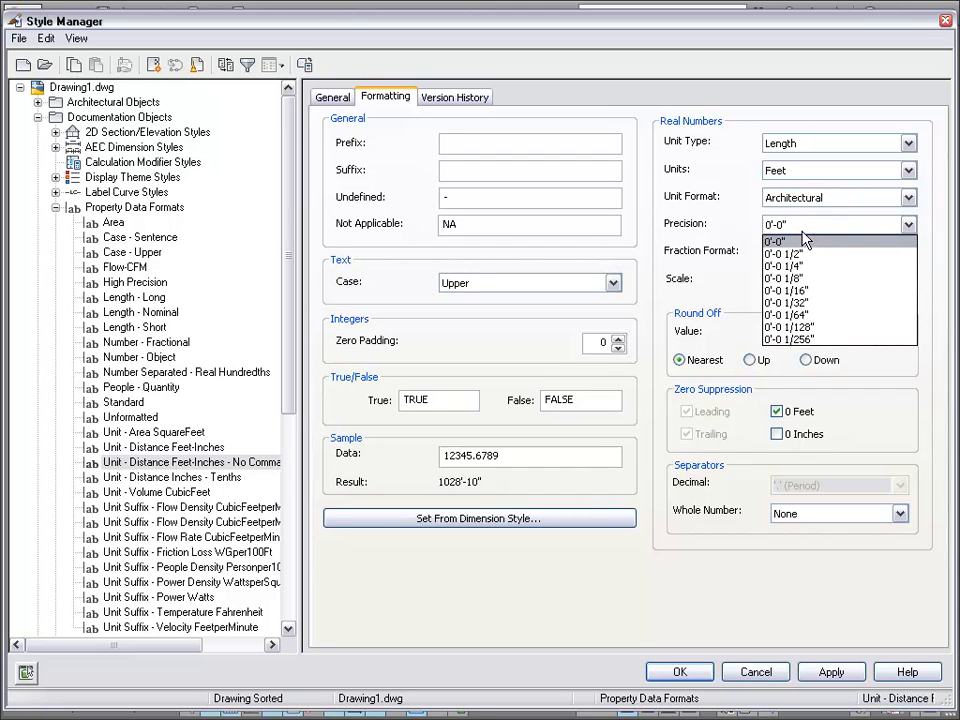
click(812, 279)
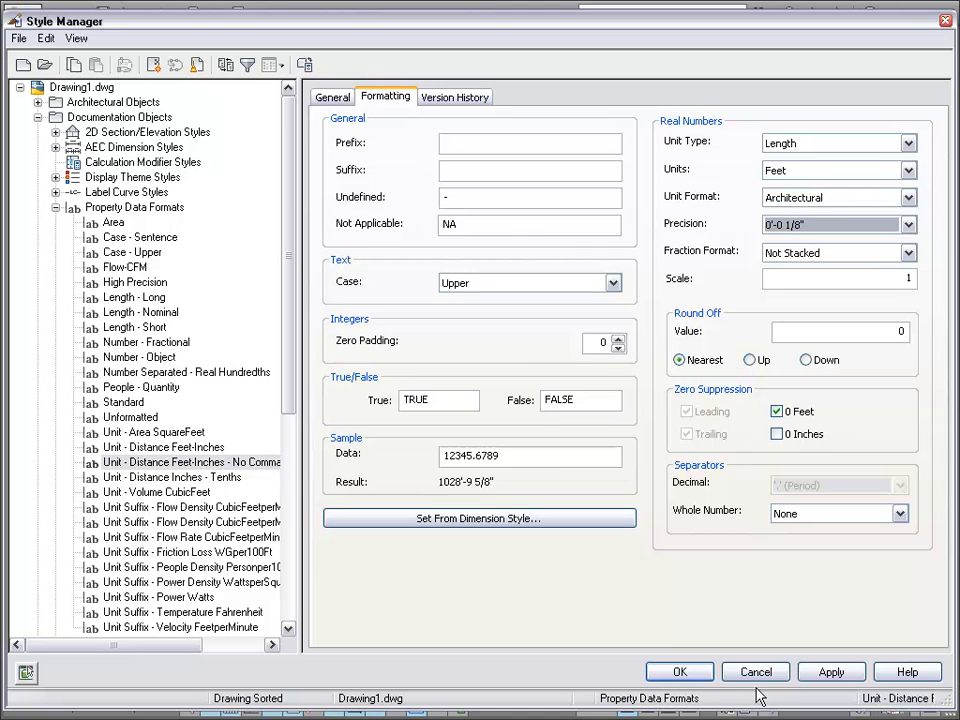
- Duplicate the Unit - Distance Feet-Inches - No Comma format within the Property Data Formats
right_click(174, 463)
click(198, 599)
right_click(138, 208)
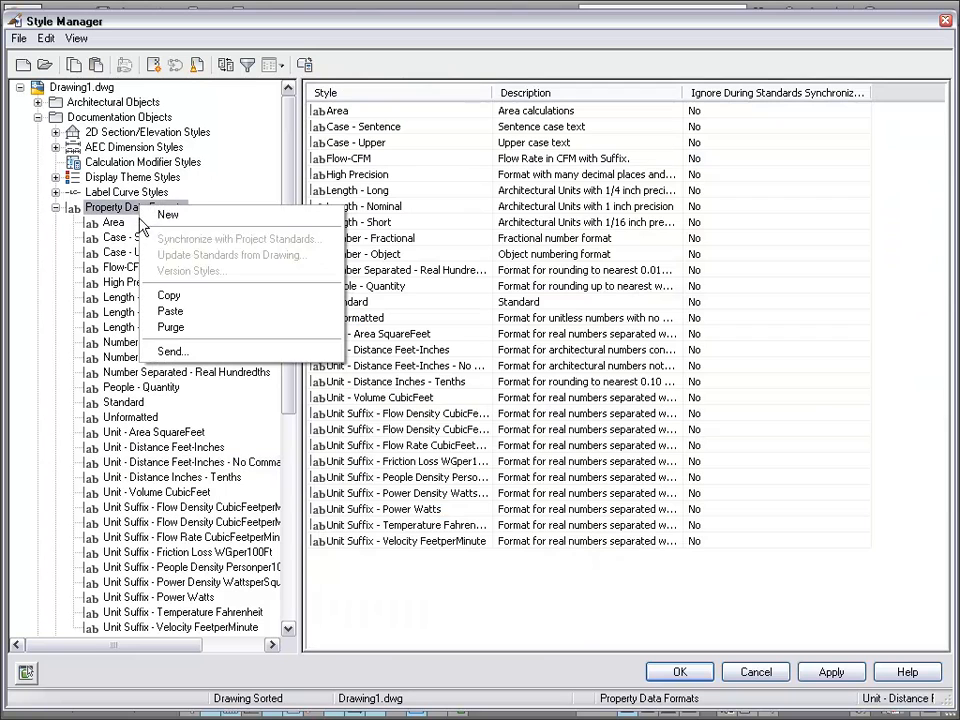
click(180, 313)
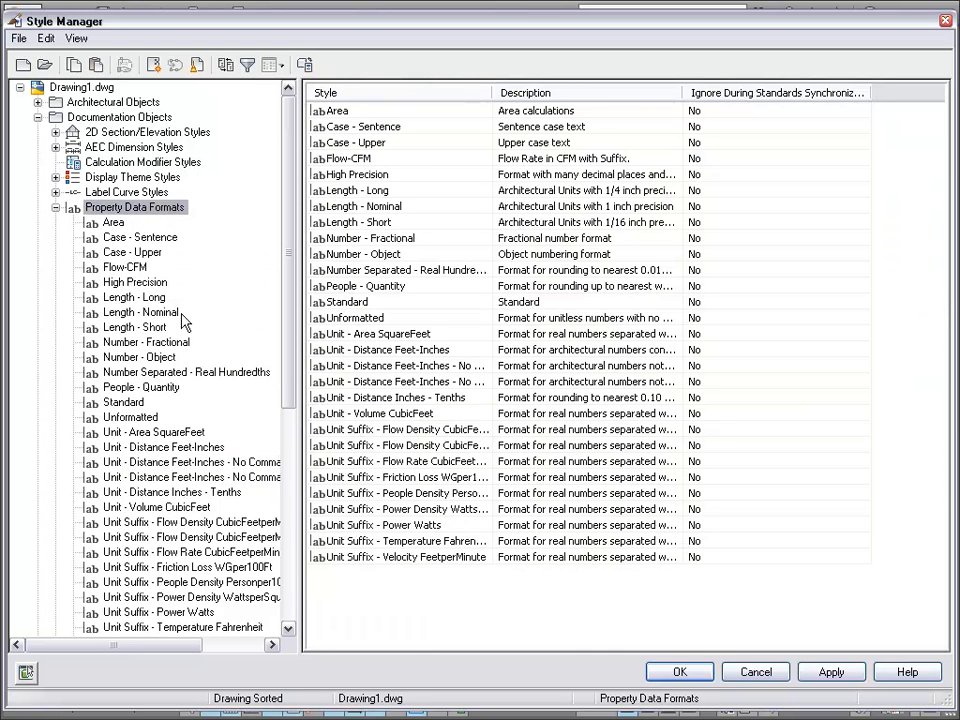
- Try to rename the copied Feet-Inches format, replacing the No Comma (2) ending with a 1/8 precision suffix
click(255, 481)
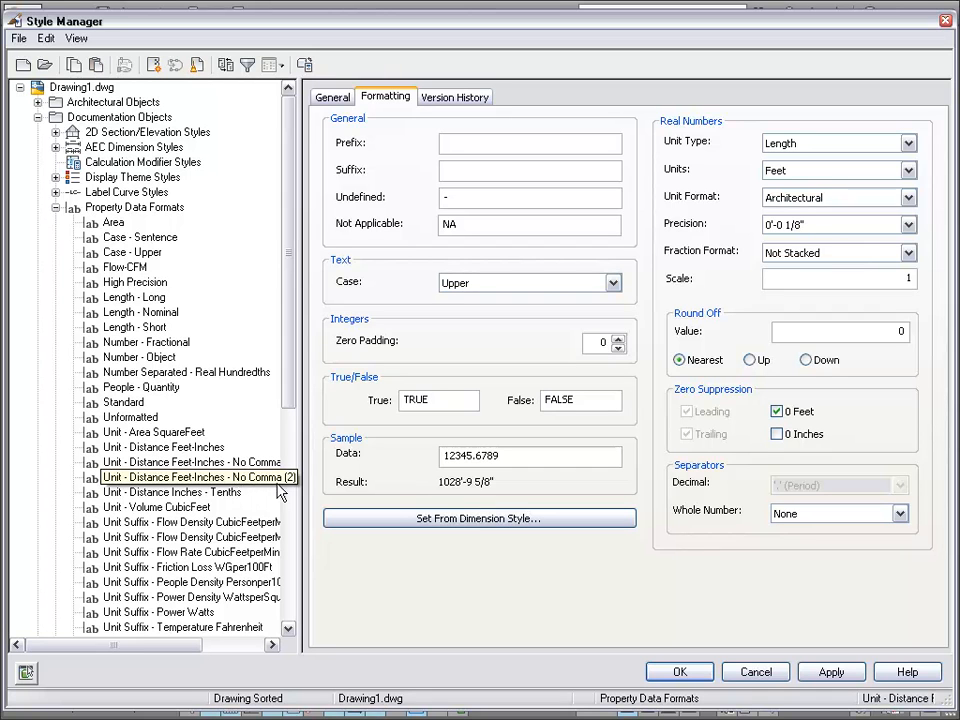
right_click(214, 474)
click(246, 516)
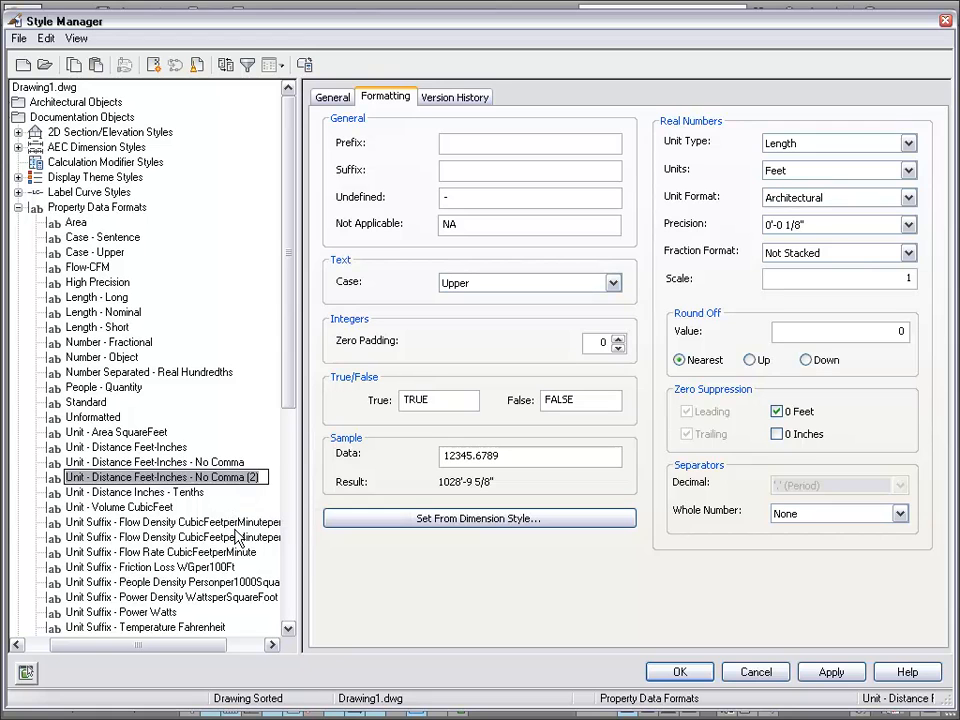
key(End)
key(BackSpace)
key(BackSpace)
key(BackSpace)
key(BackSpace)
key(BackSpace)
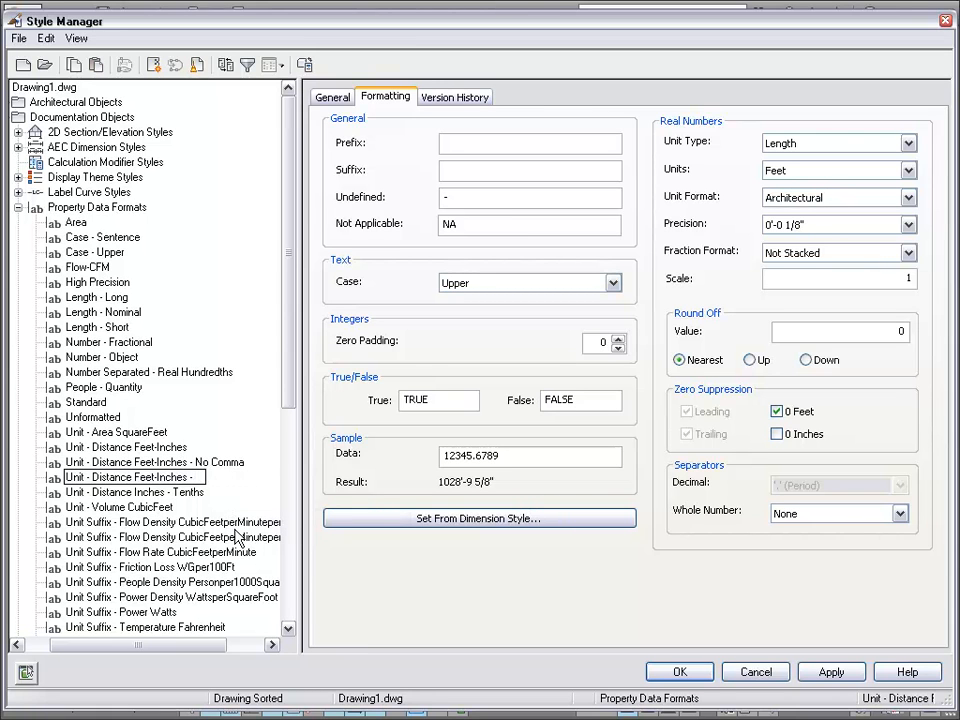
text(F)
text(0.125)
text(1/8)
key(Return)
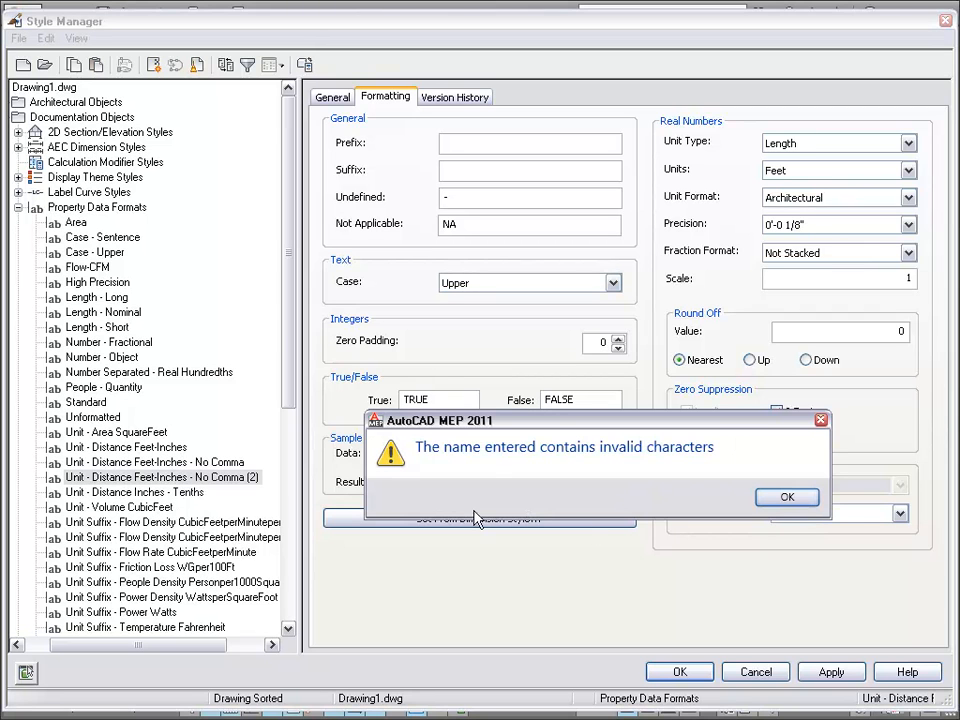
click(800, 499)
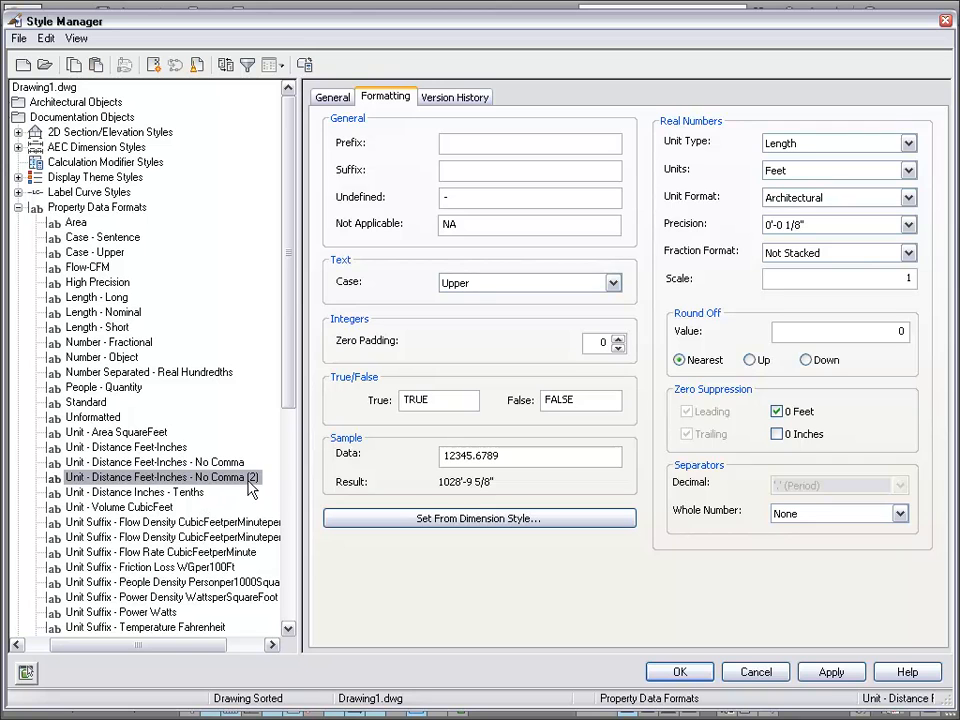
- Rename the copied No Comma (2) format as Unit - Distance Feet-Inches - P0.125
click(213, 478)
right_click(213, 478)
click(192, 476)
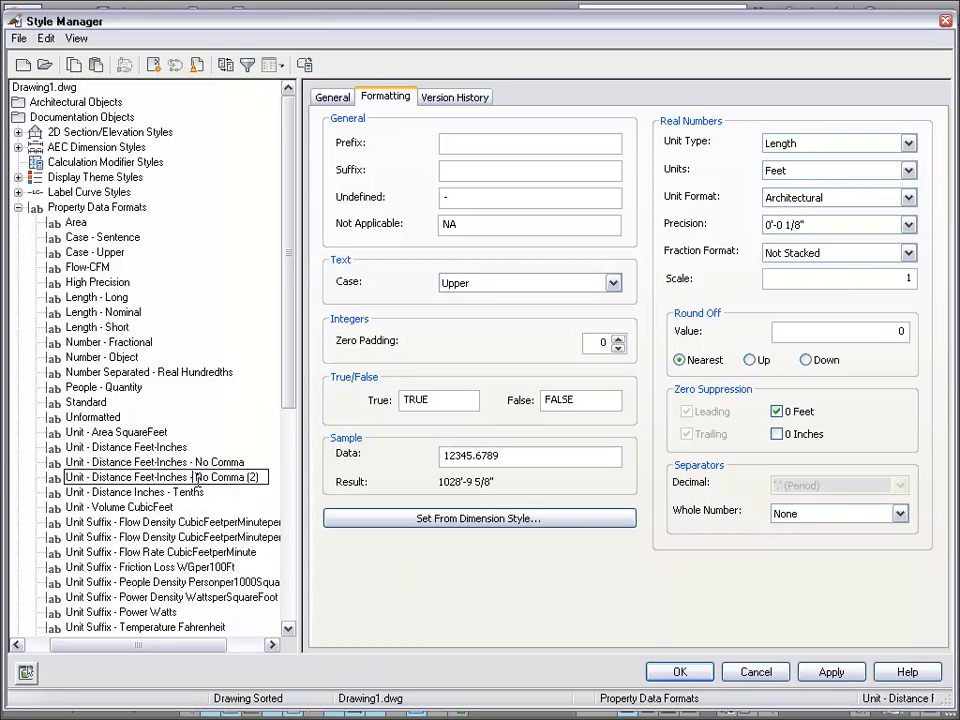
key(shift+End)
text(F)
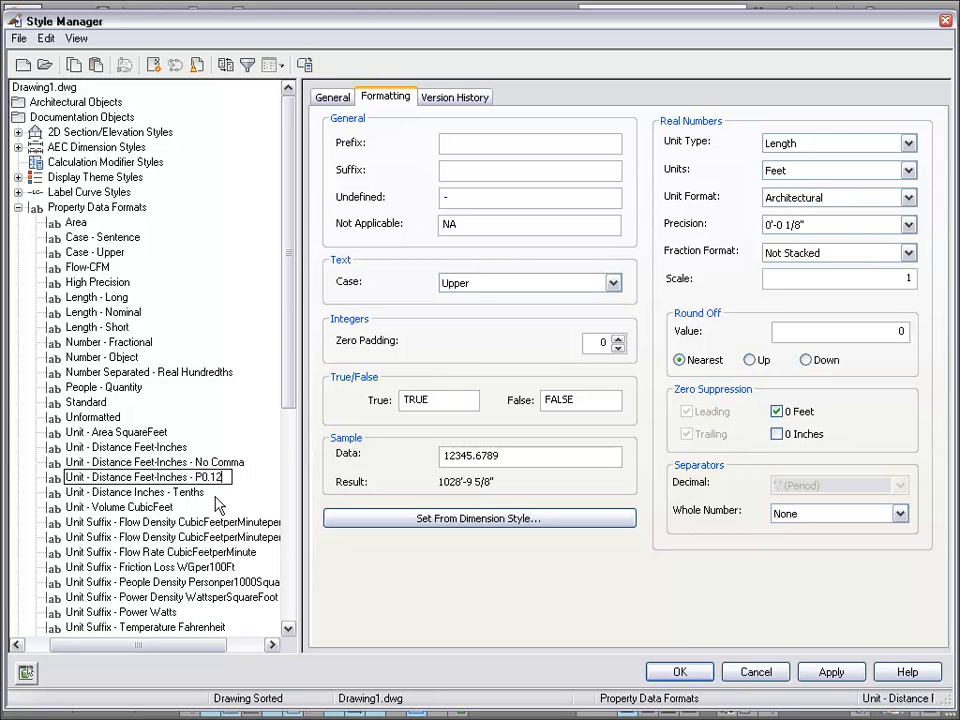
key(Return)
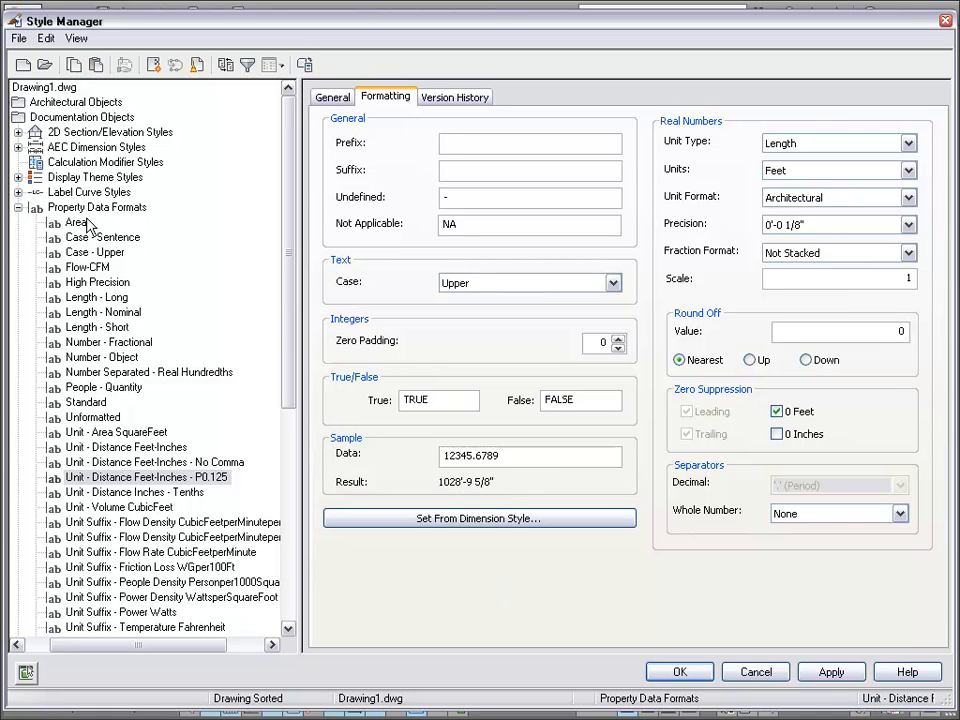
- Assign the Unit - Distance Feet-Inches - P0.125 format to BottomOfDuctCalc in the DuctObject property set and apply the change
click(19, 207)
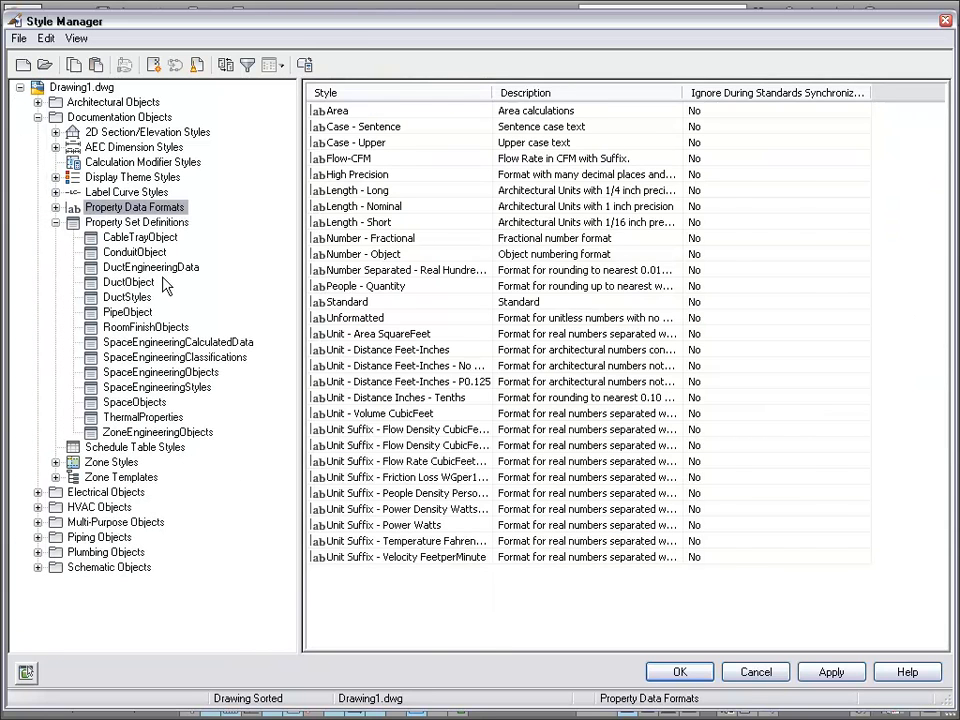
click(143, 284)
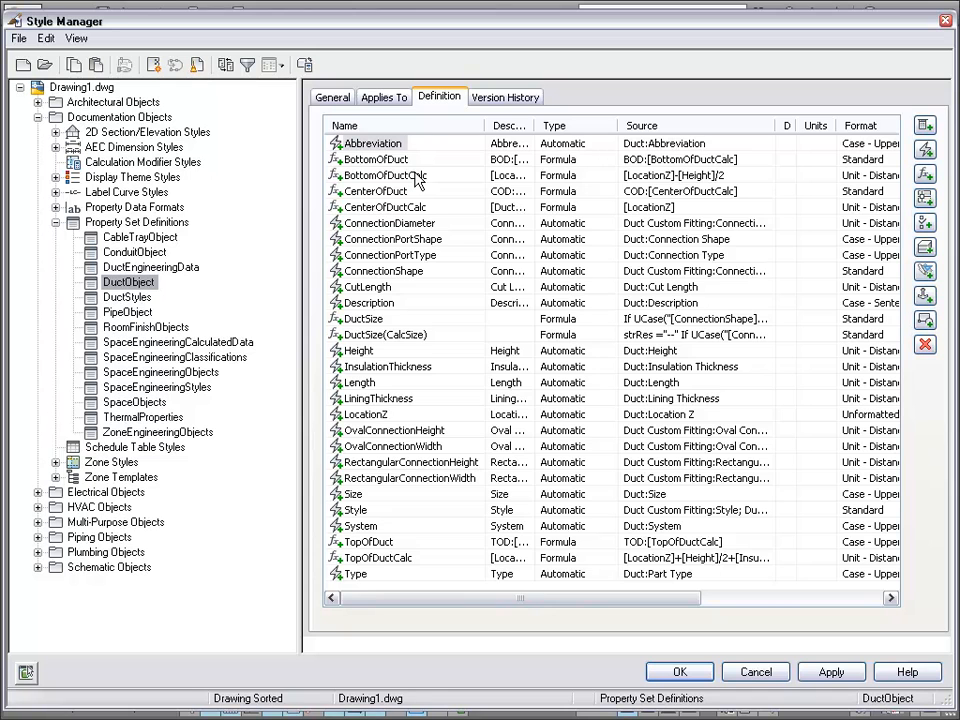
click(858, 178)
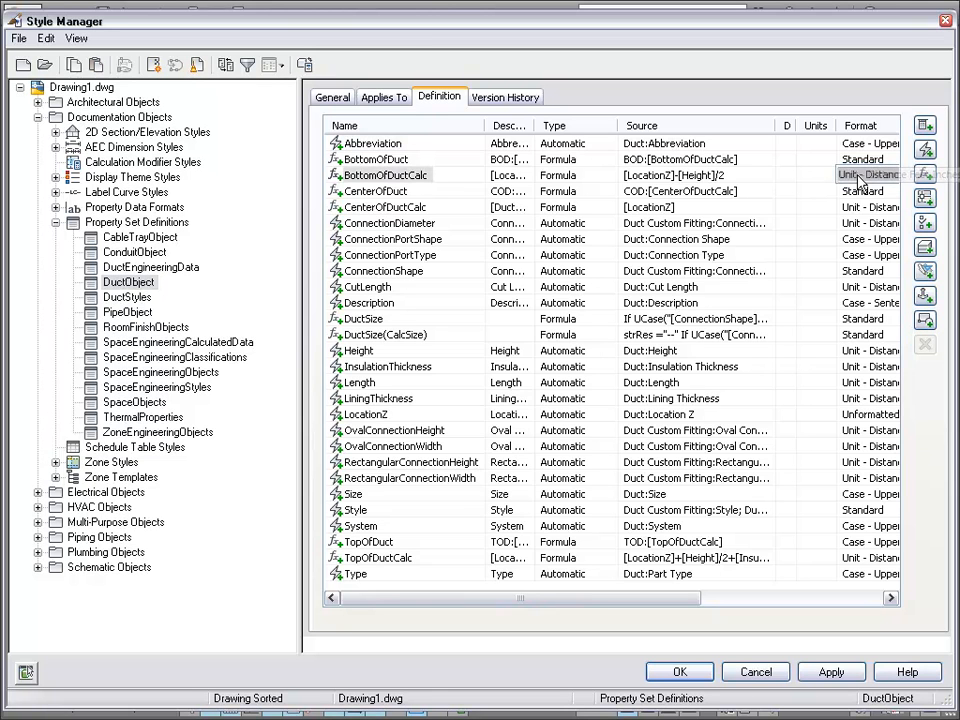
click(891, 599)
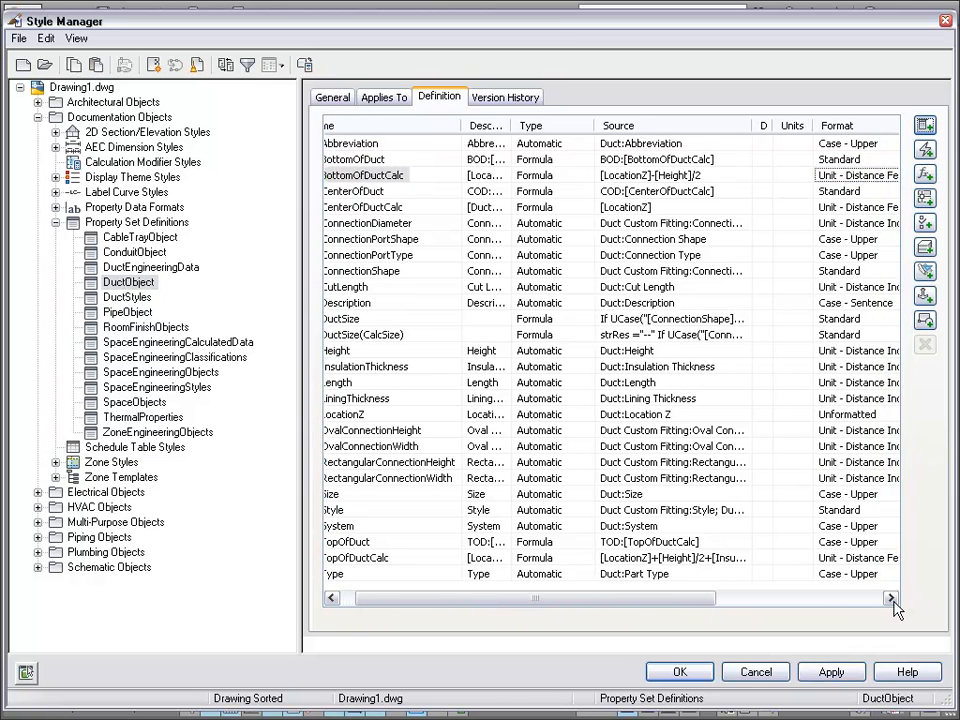
click(892, 599)
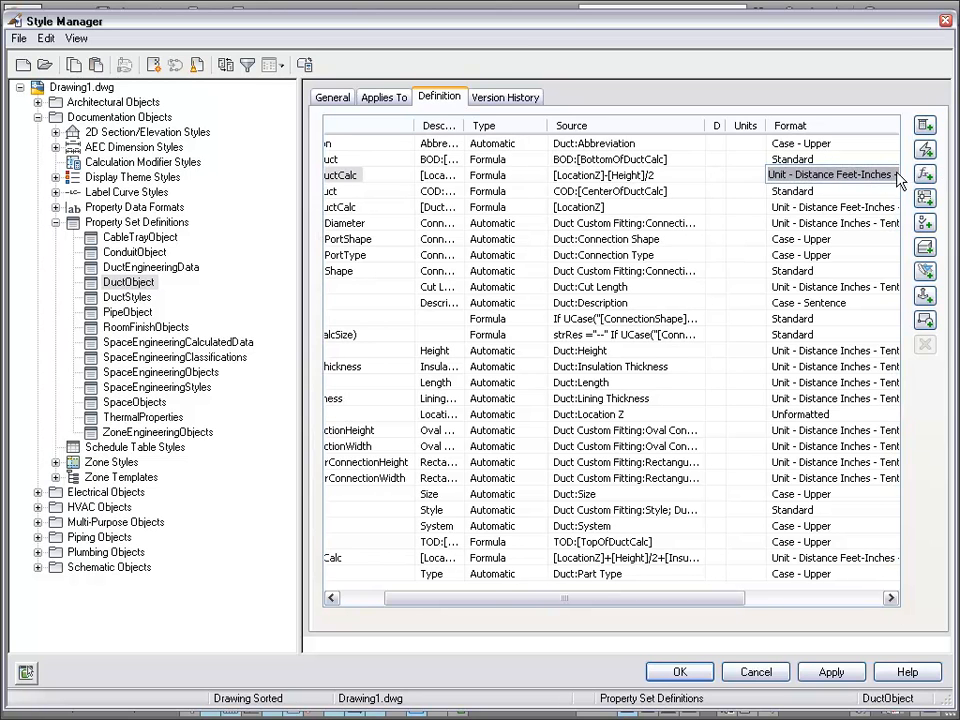
click(898, 178)
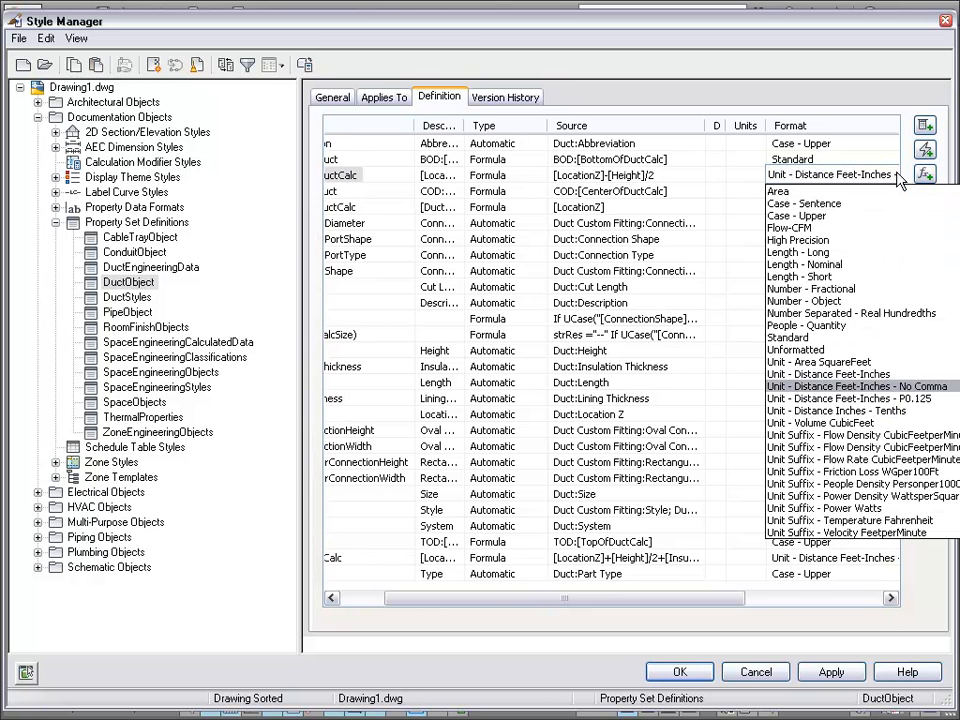
click(928, 399)
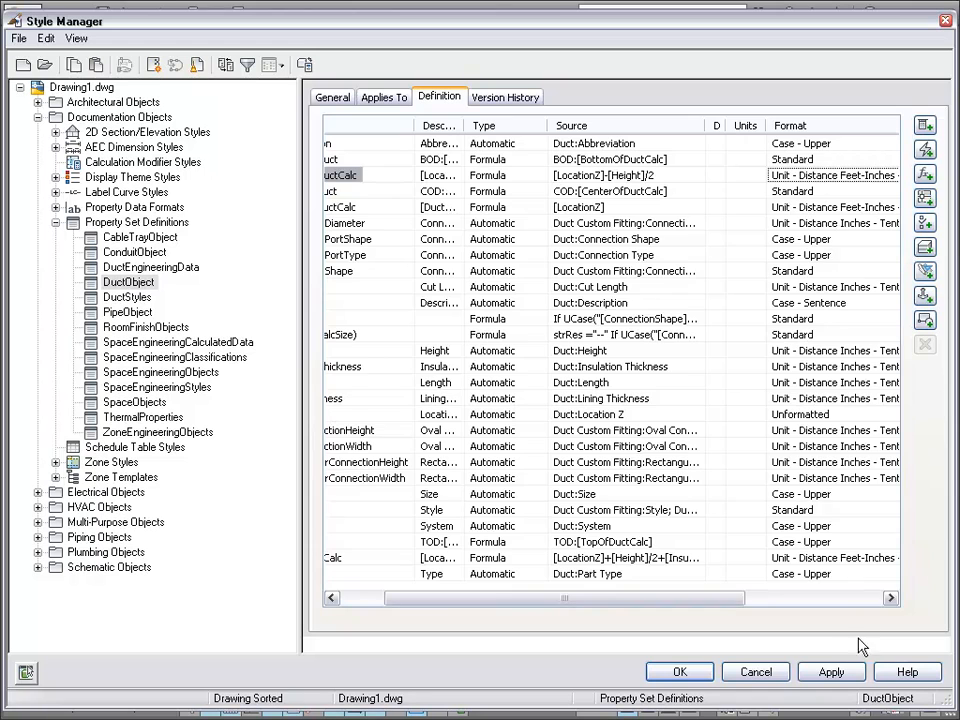
click(840, 672)
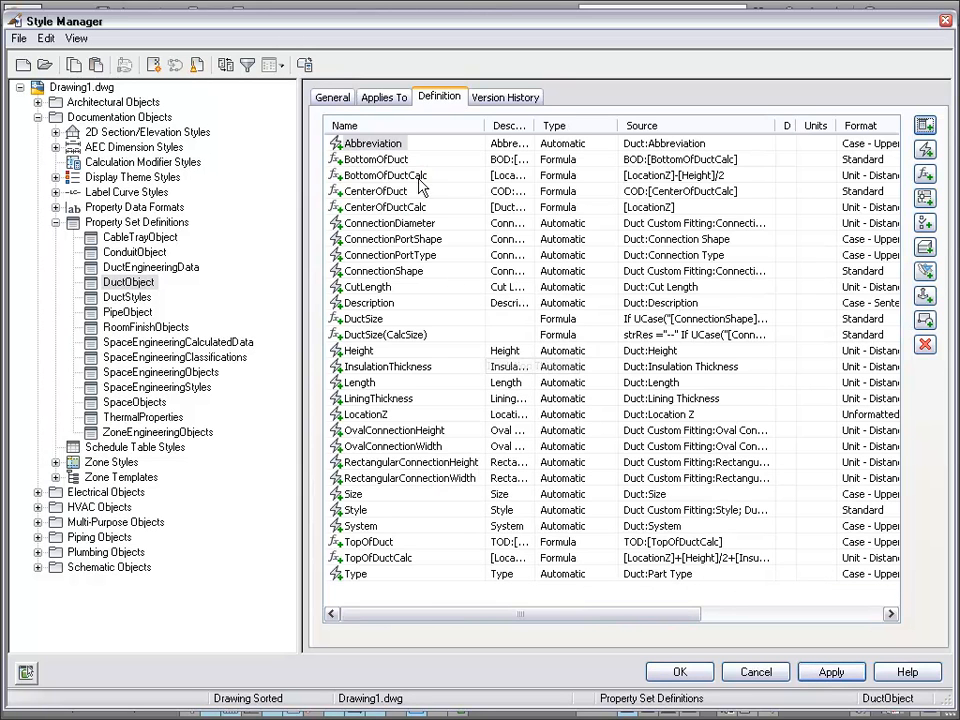
- Check the sample result and the referenced property's format in the BottomOfDuct formula of the DuctObject property set
double_click(775, 163)
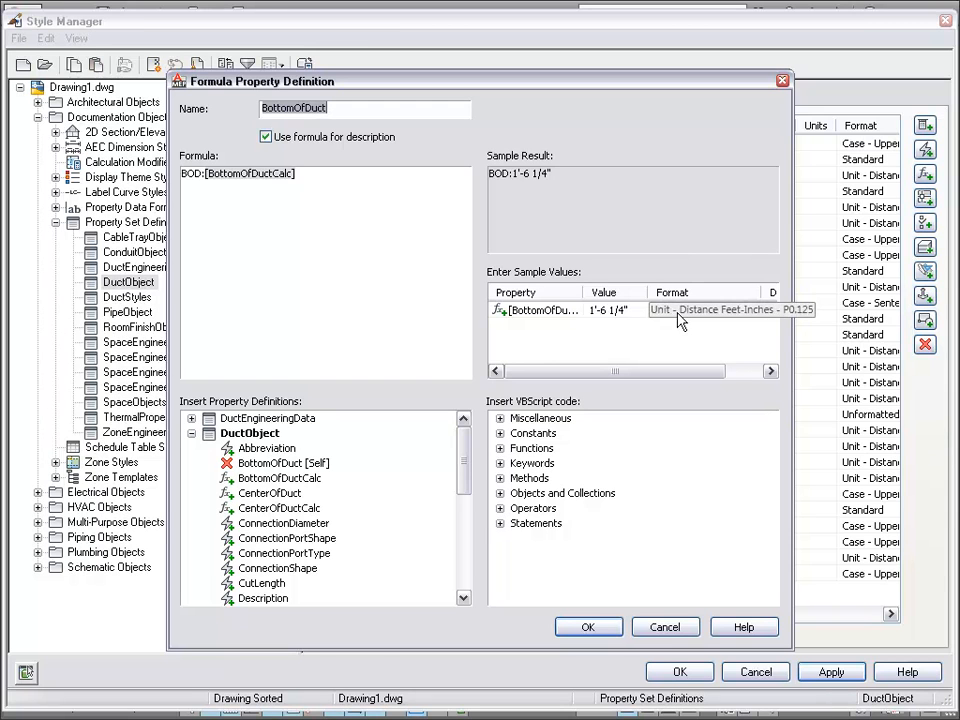
drag(559, 178, 444, 178)
click(618, 197)
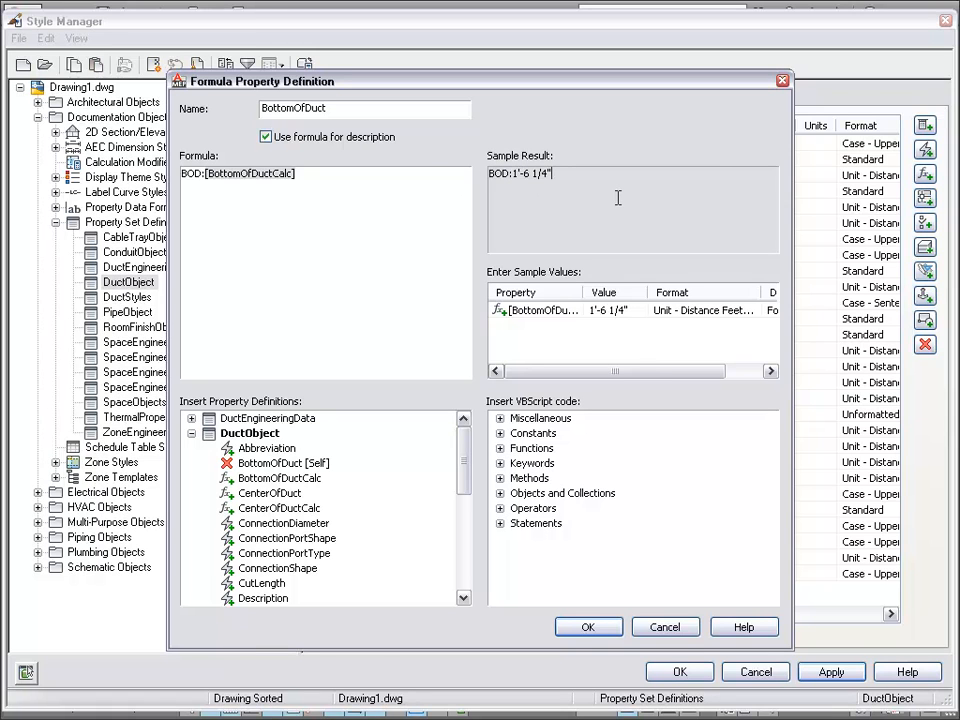
click(588, 627)
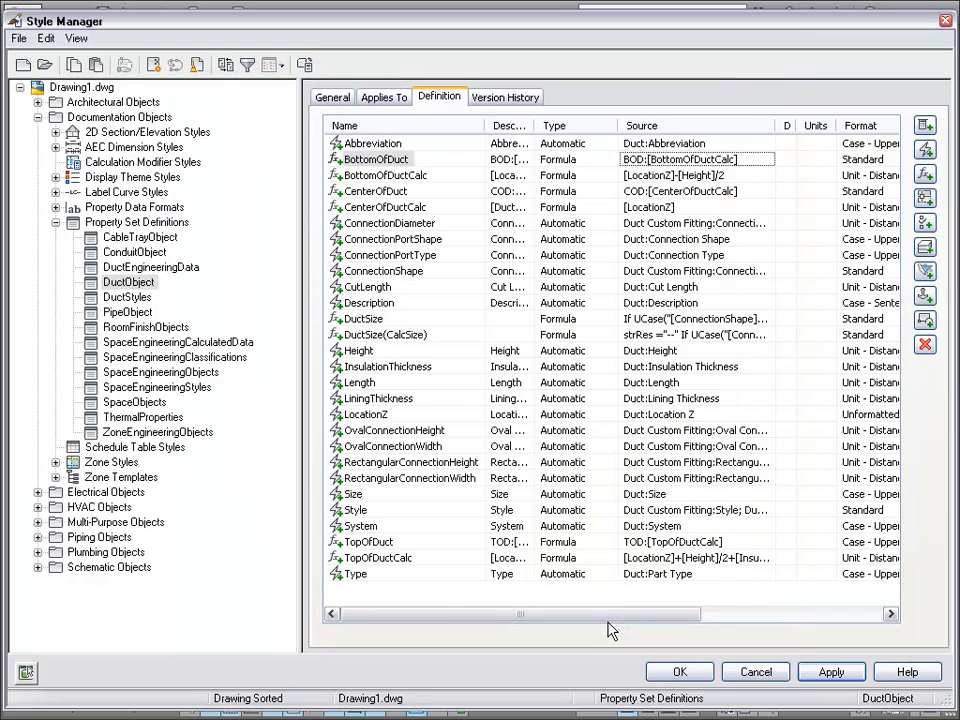
- Accept the style changes and regenerate the model for all objects to refresh the duct labels
click(670, 671)
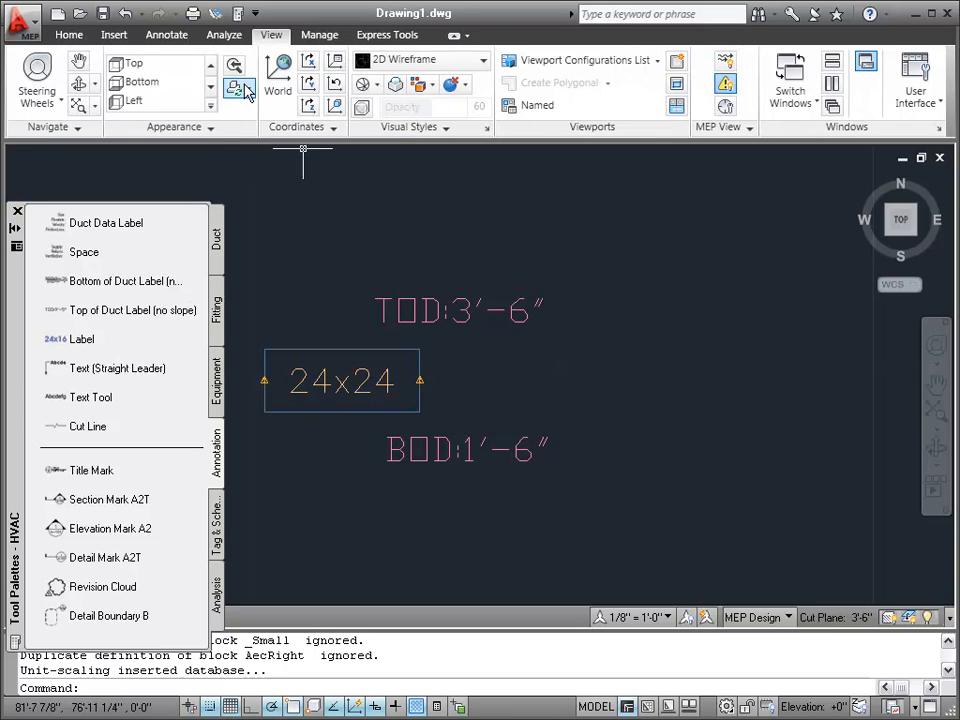
click(240, 88)
click(277, 186)
key(Return)
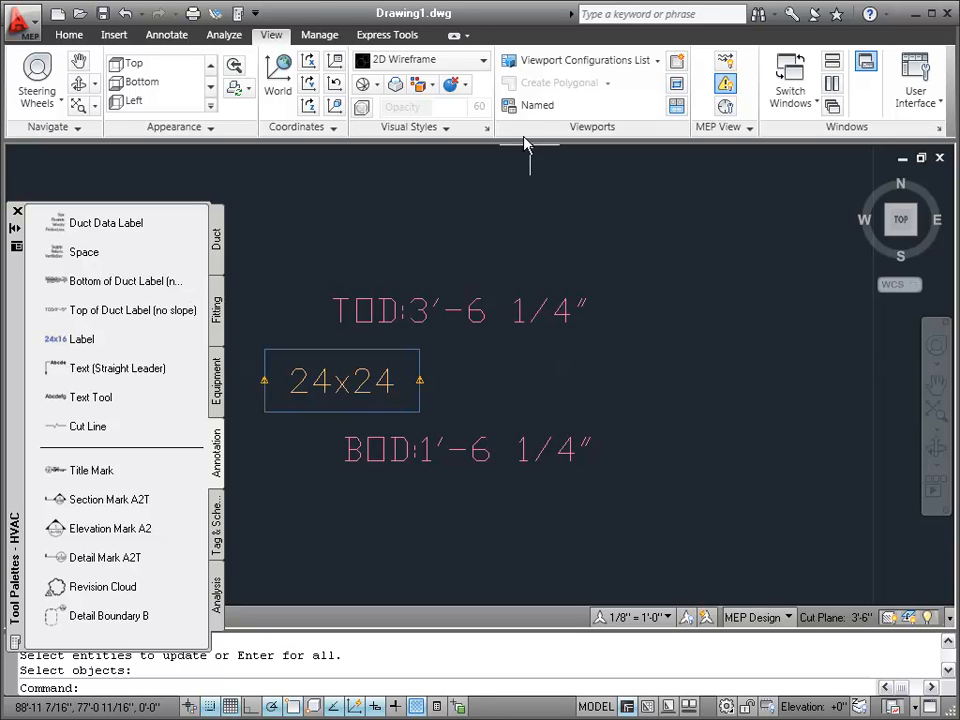
- Open the DuctObject property set definition in the Style Manager
click(317, 37)
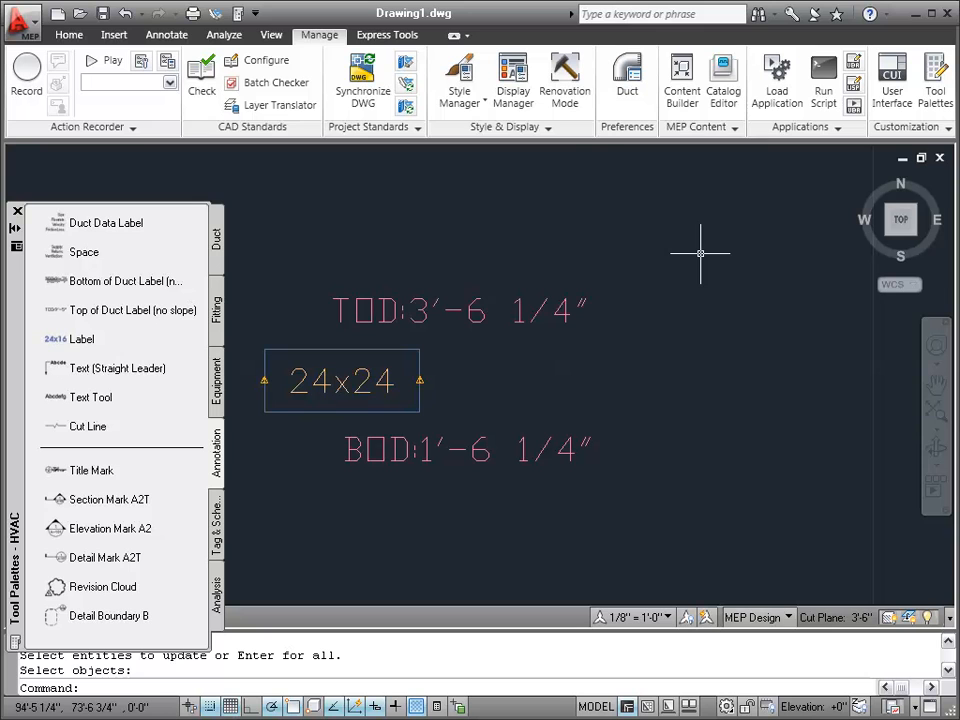
click(457, 80)
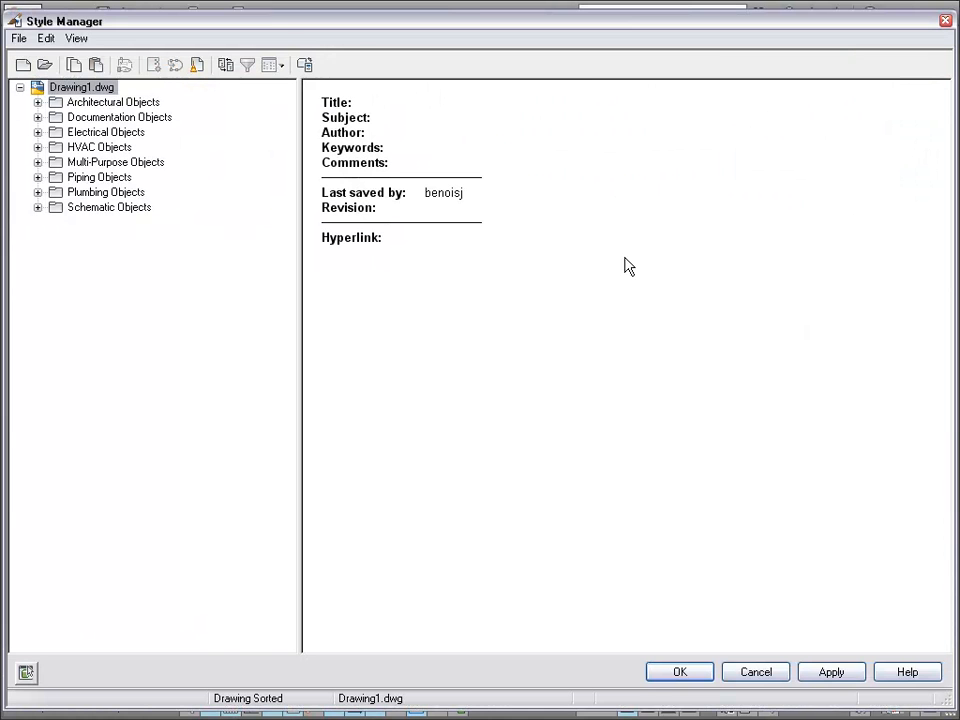
click(38, 117)
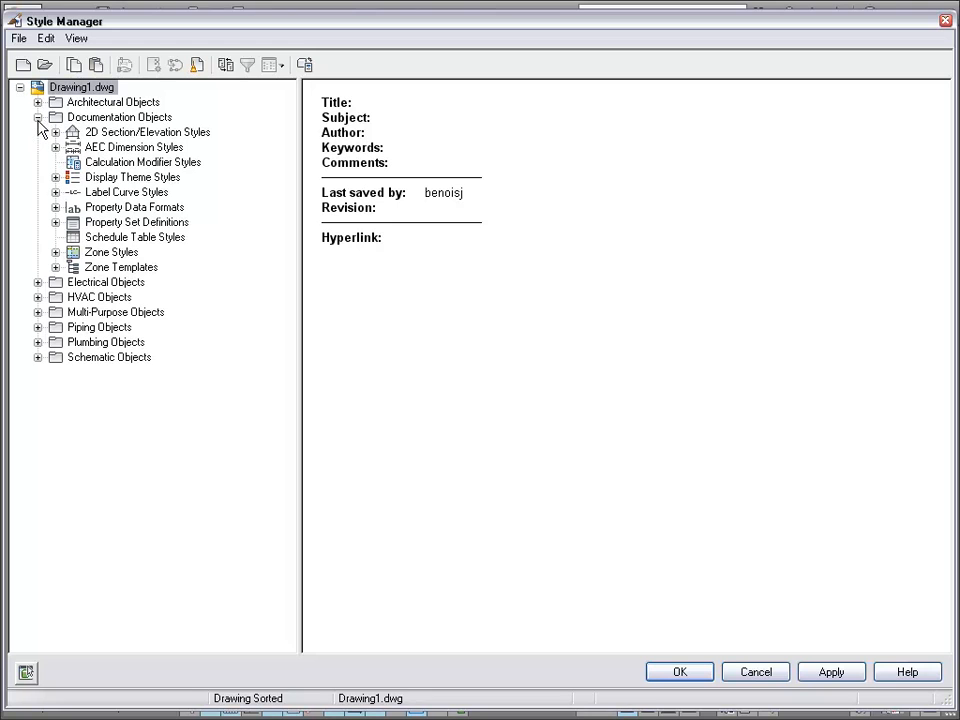
click(56, 222)
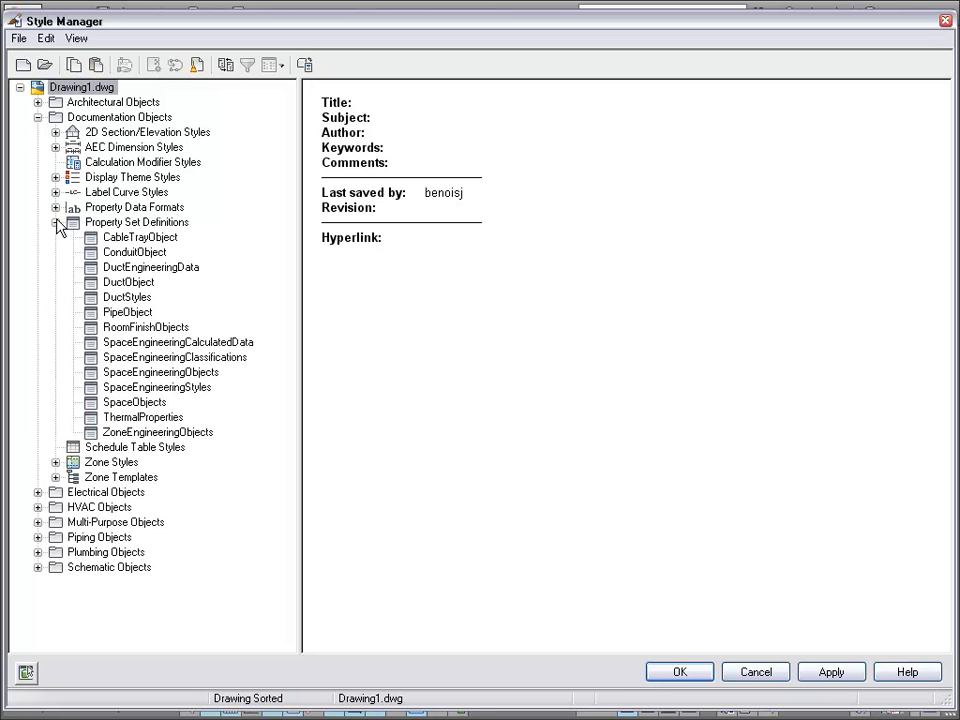
click(145, 284)
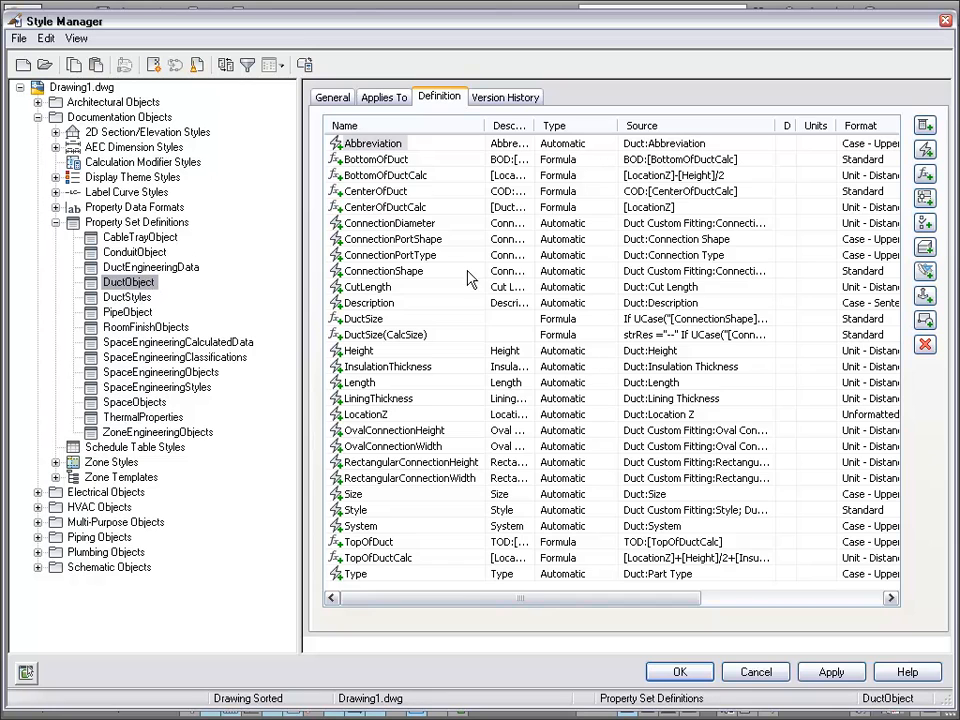
- Review the BottomOfDuctCalc formula of DuctObject and leave its definition without saving any change
click(420, 177)
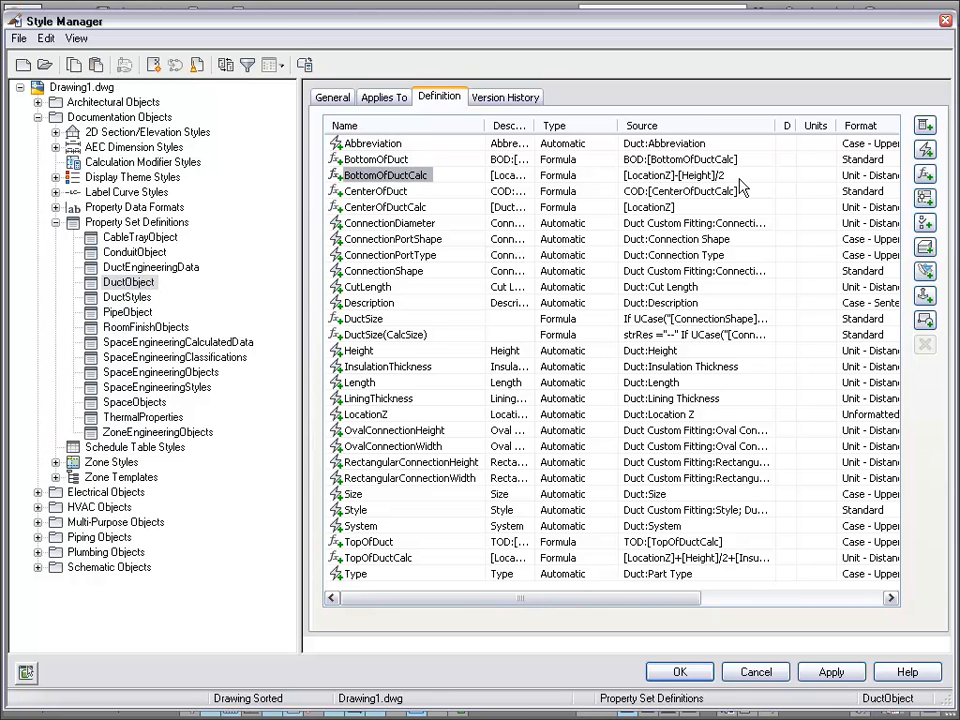
click(767, 177)
click(767, 176)
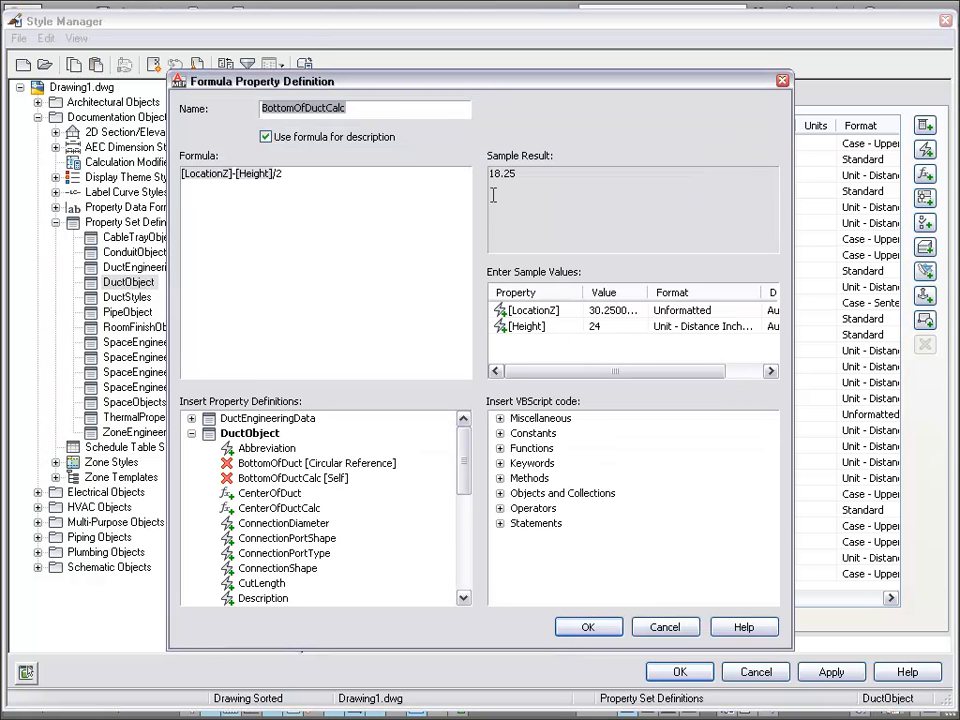
click(411, 181)
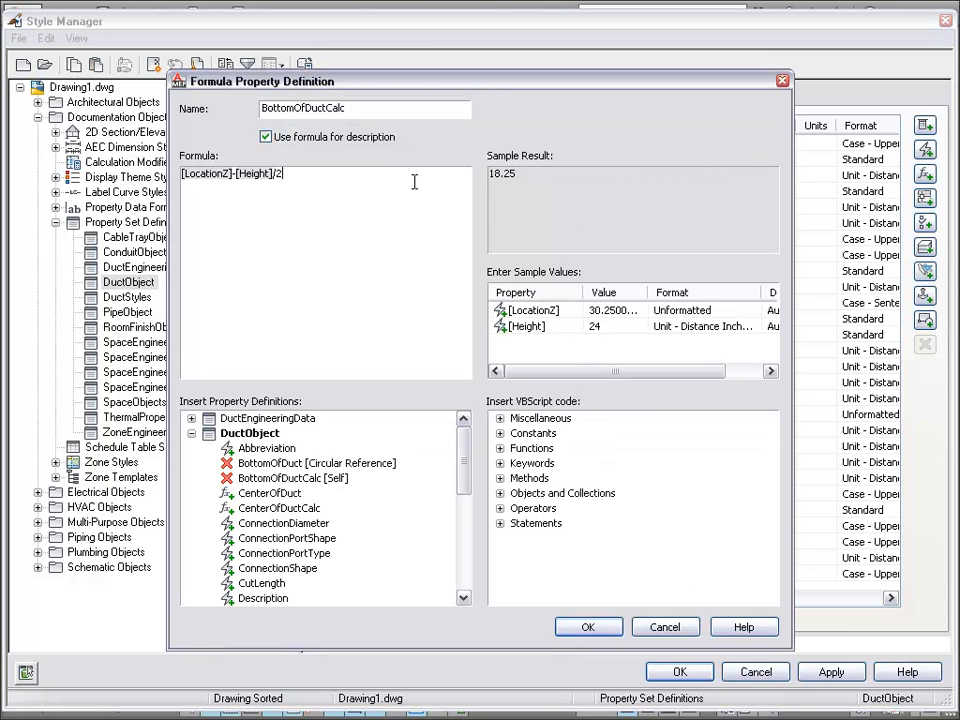
key(Return)
click(677, 628)
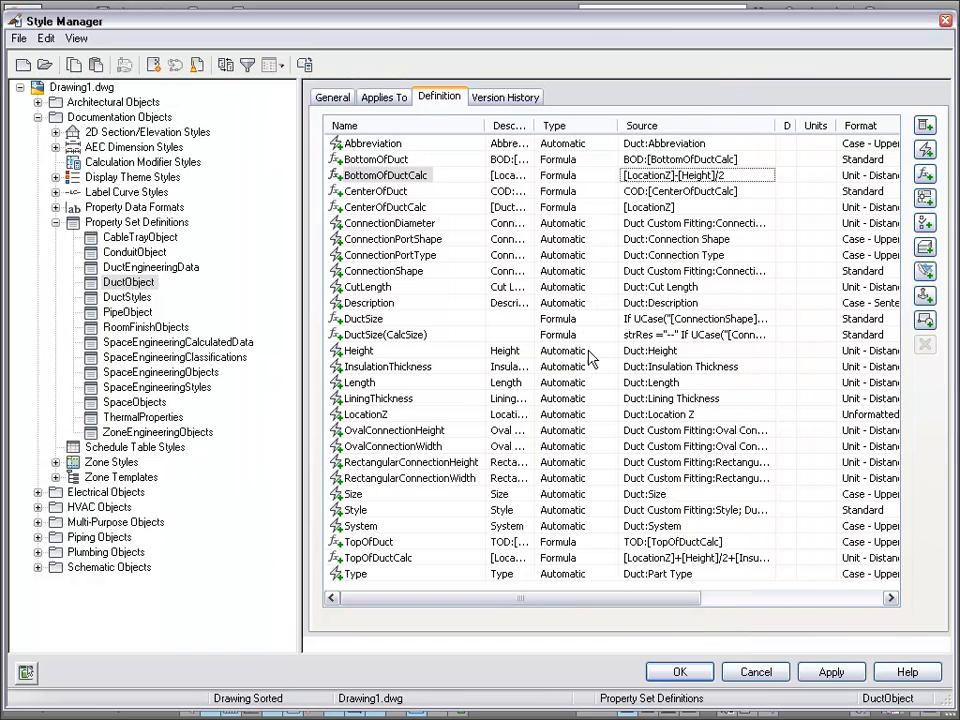
- Add a manual property named Insulation_Toggle to DuctObject, starting with *DEFAULT*
click(924, 127)
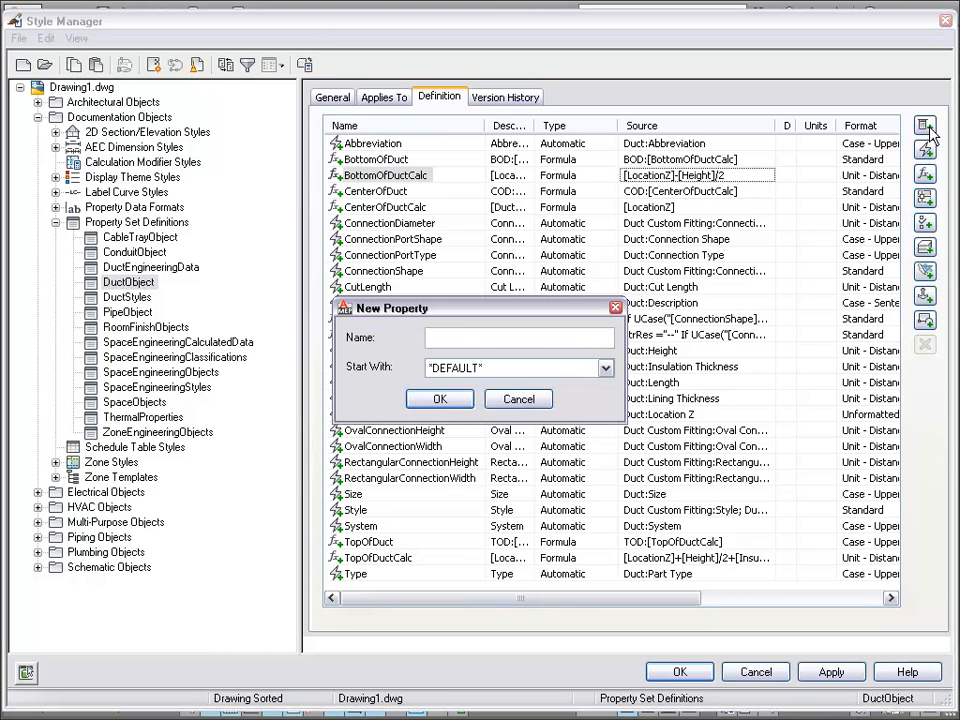
text(Insulation_Toggle)
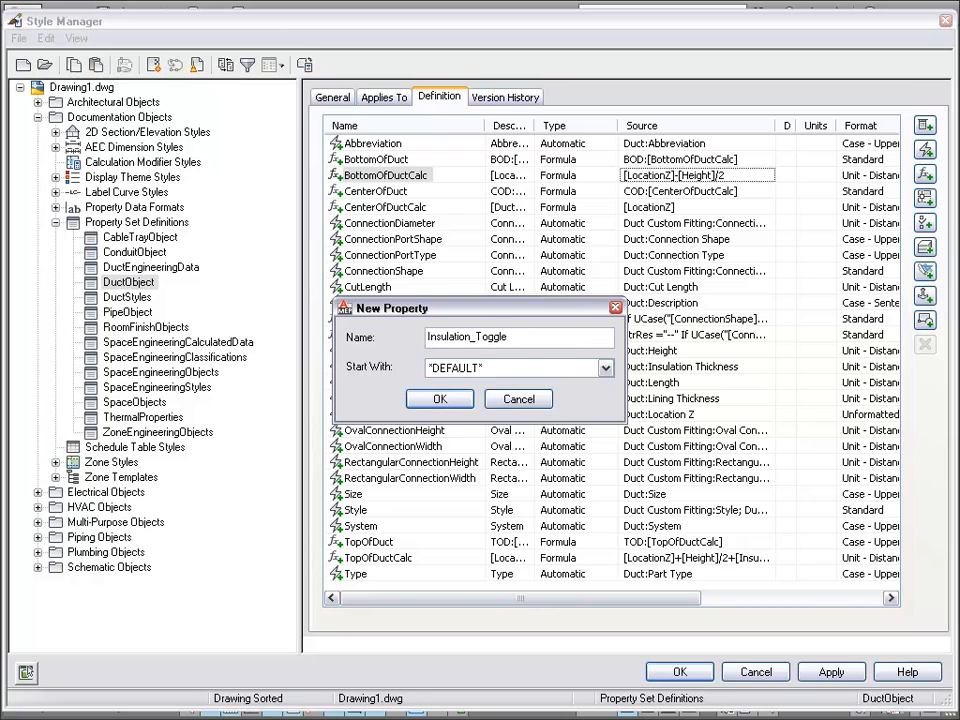
click(491, 372)
click(491, 384)
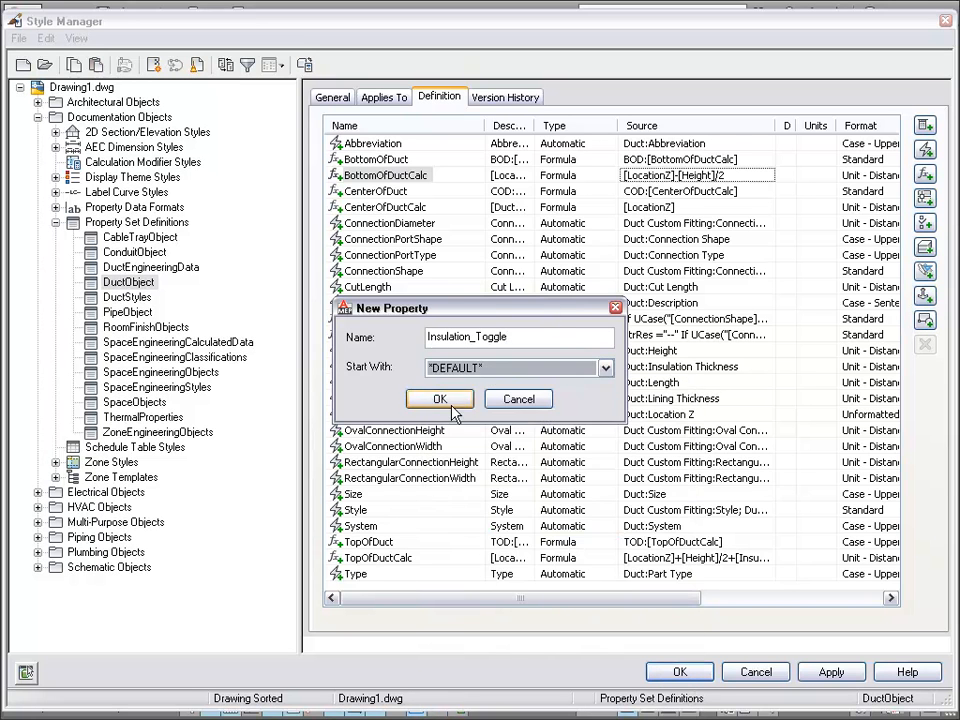
click(447, 399)
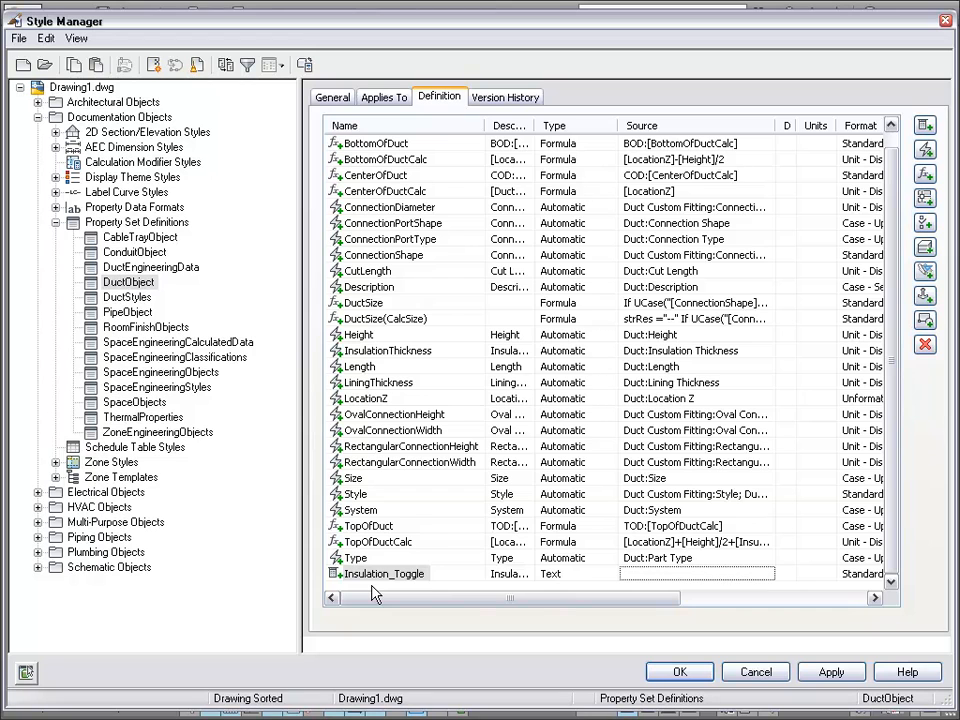
- Set the type of the Insulation_Toggle property to True/False
click(563, 576)
click(588, 576)
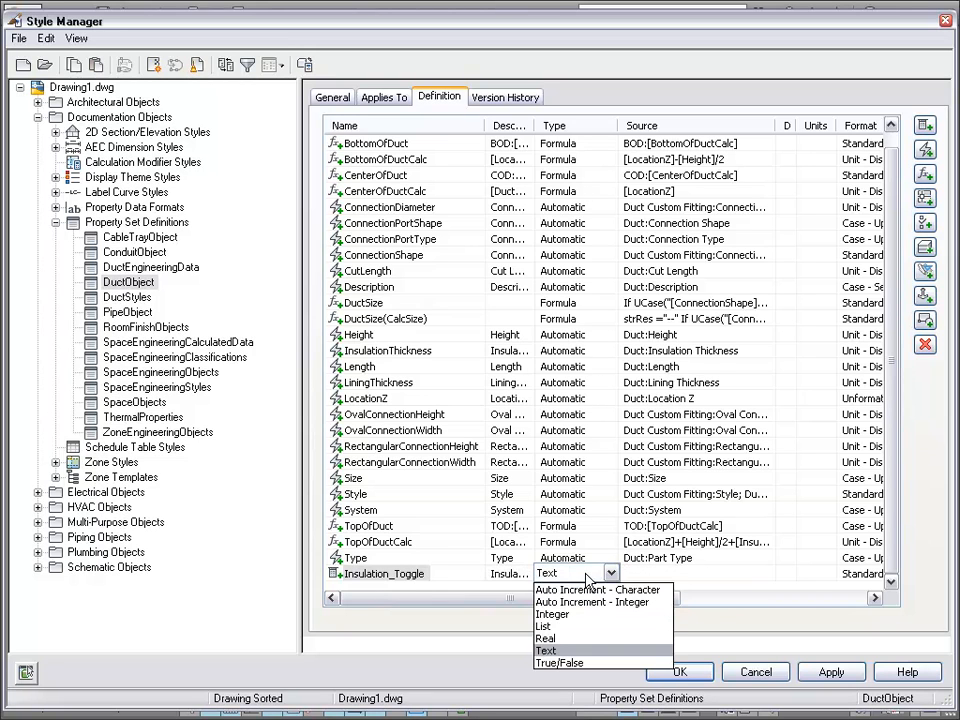
click(552, 663)
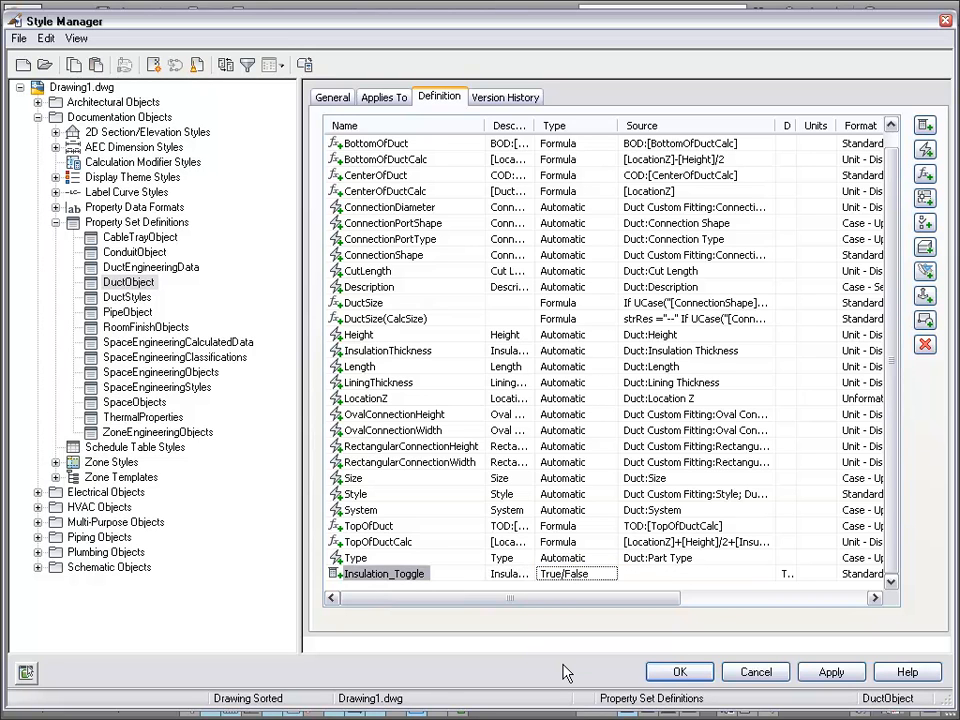